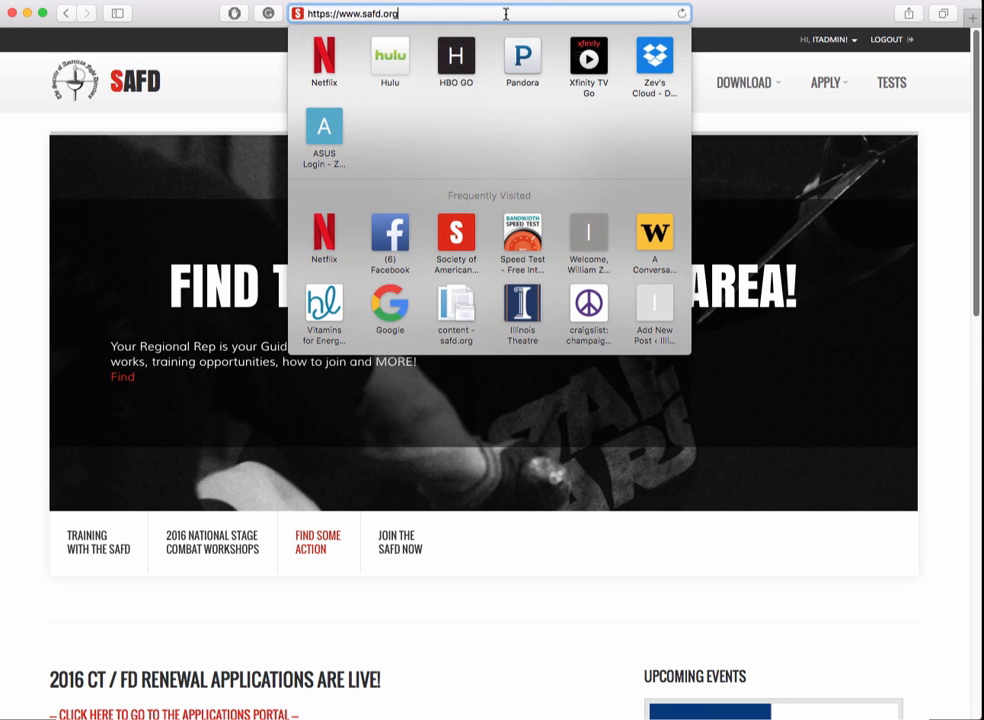
pyautogui.write('/email')
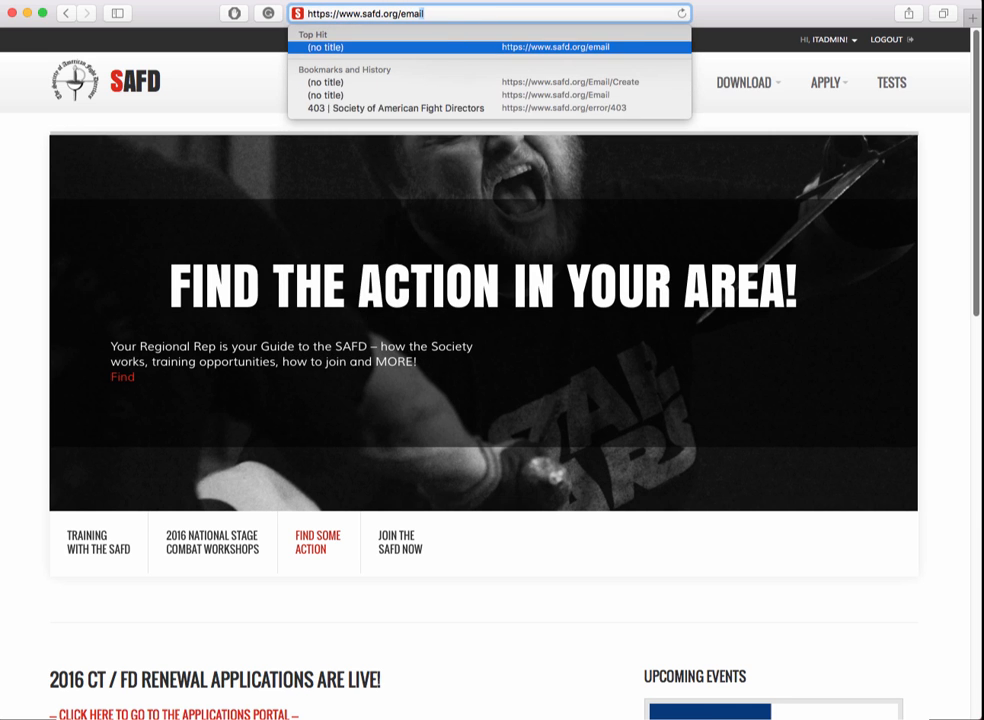
pyautogui.press('Return')
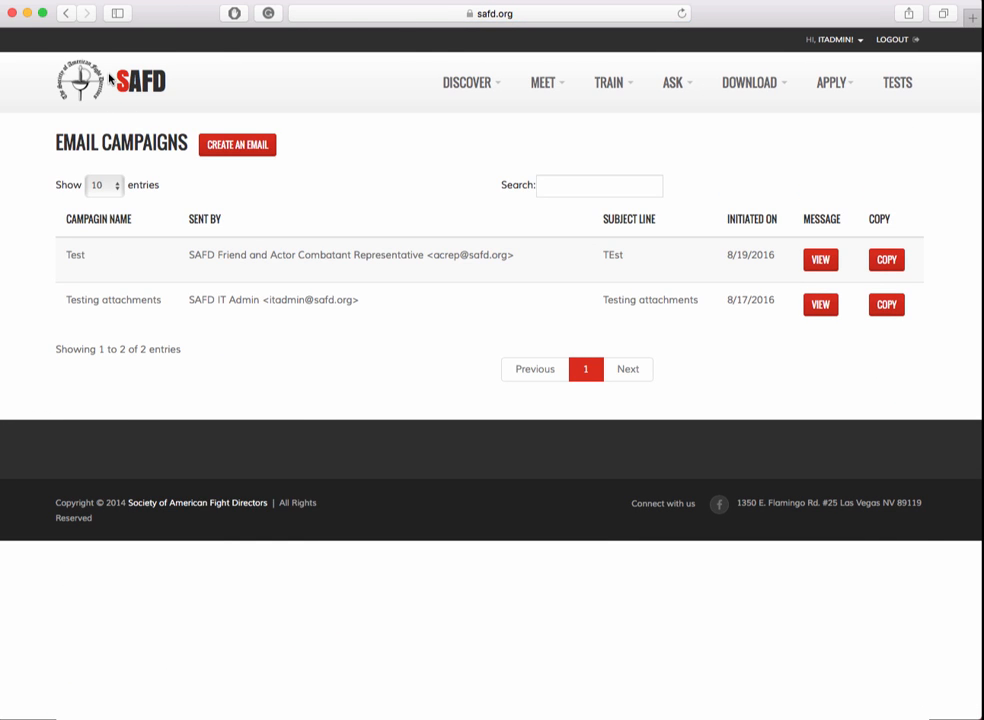
# Return to the SAFD home page and open Mass Email from the admin account's options.
pyautogui.click(84, 87)
pyautogui.click(830, 39)
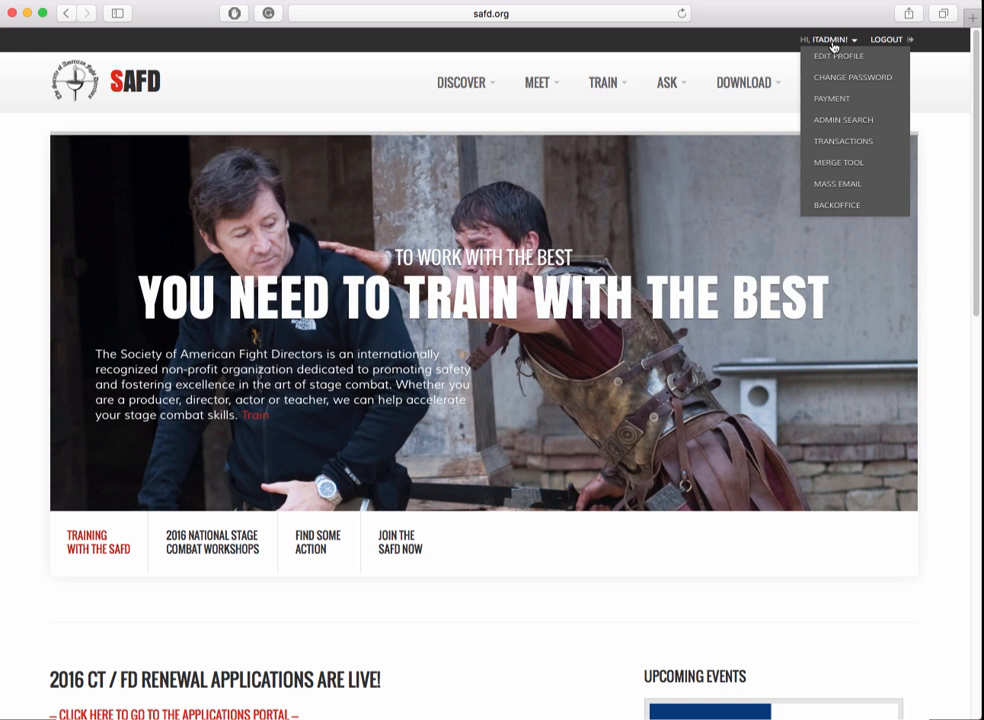
pyautogui.click(849, 187)
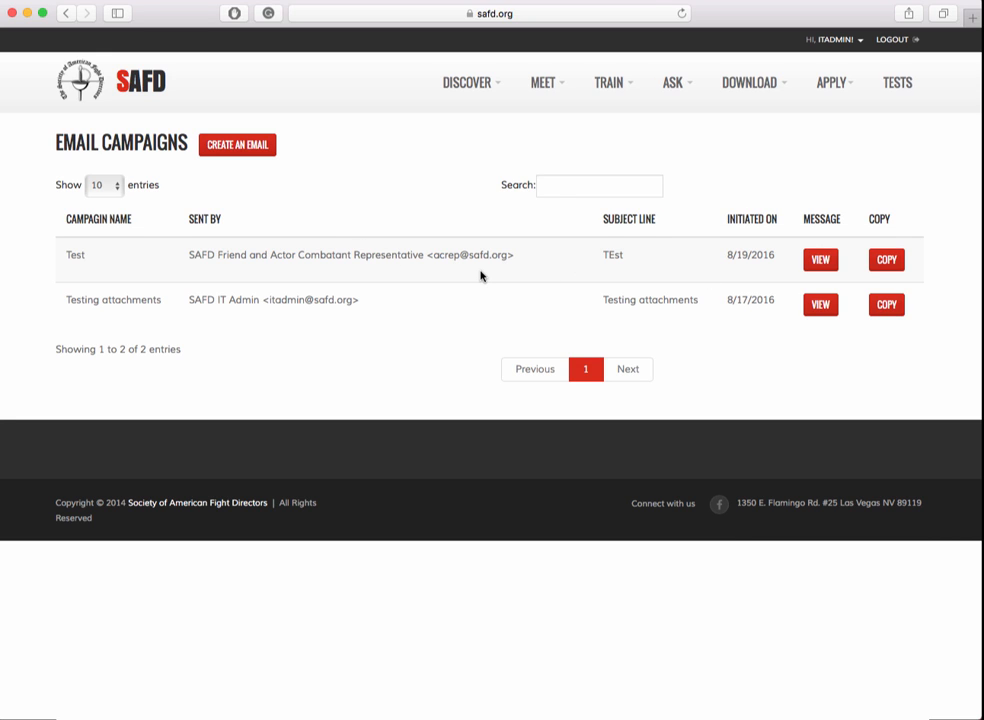
# Check the campaign list's search field and its entries-per-page options without changing them.
pyautogui.click(564, 186)
pyautogui.click(116, 188)
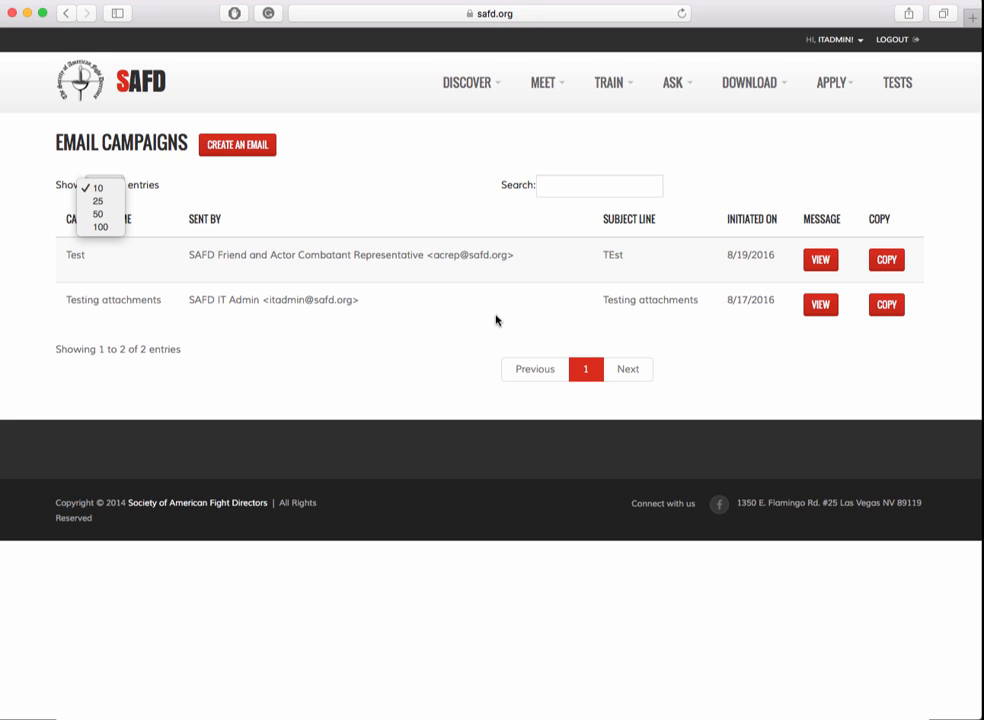
pyautogui.click(469, 308)
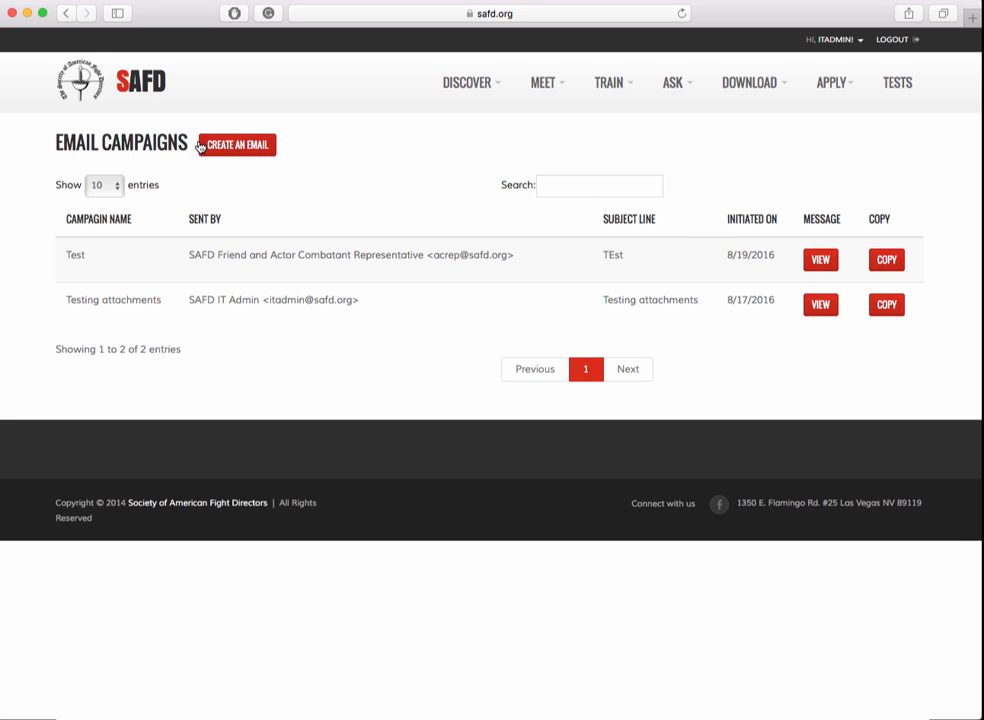
# Create a new email with the campaign name Demo Email and SAFD IT Admin as the from address.
pyautogui.click(240, 158)
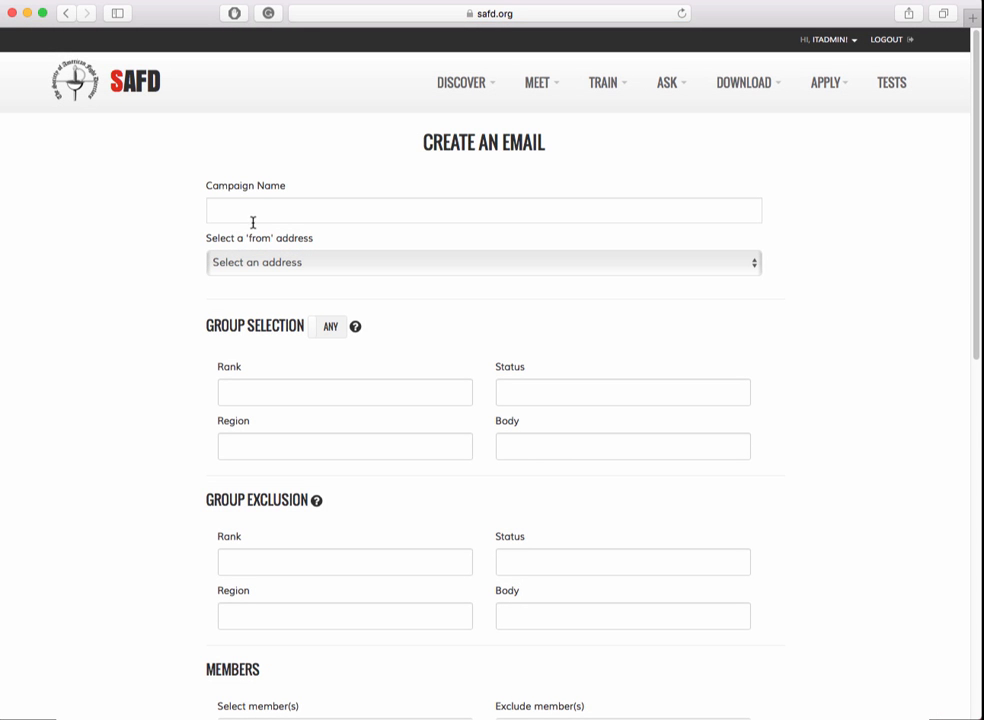
pyautogui.click(257, 217)
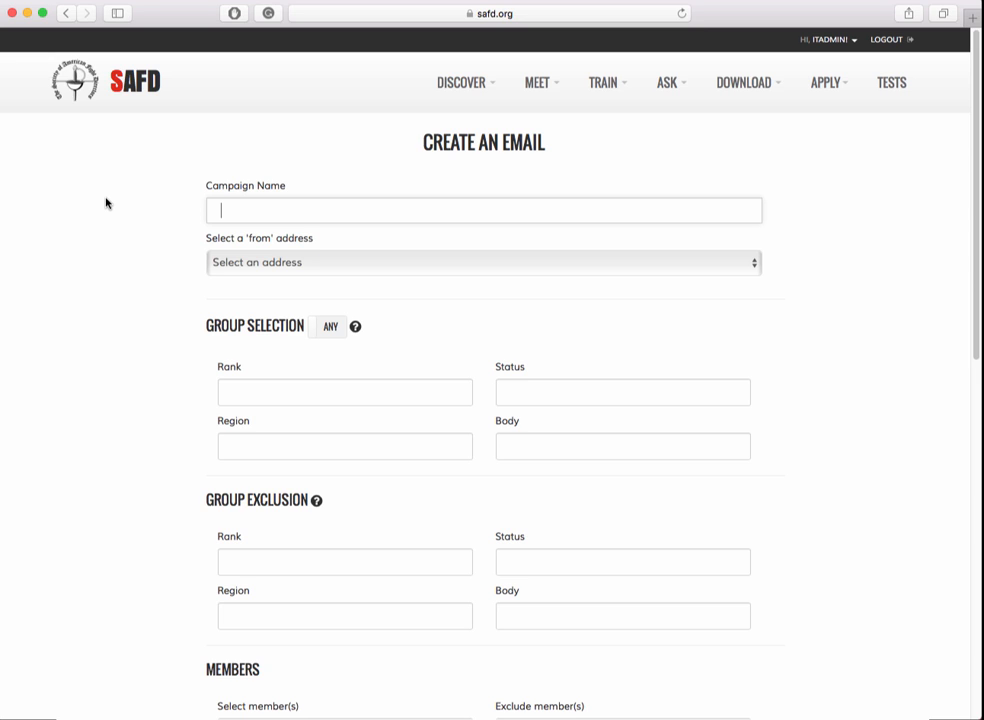
pyautogui.write('Demo Email')
pyautogui.click(255, 263)
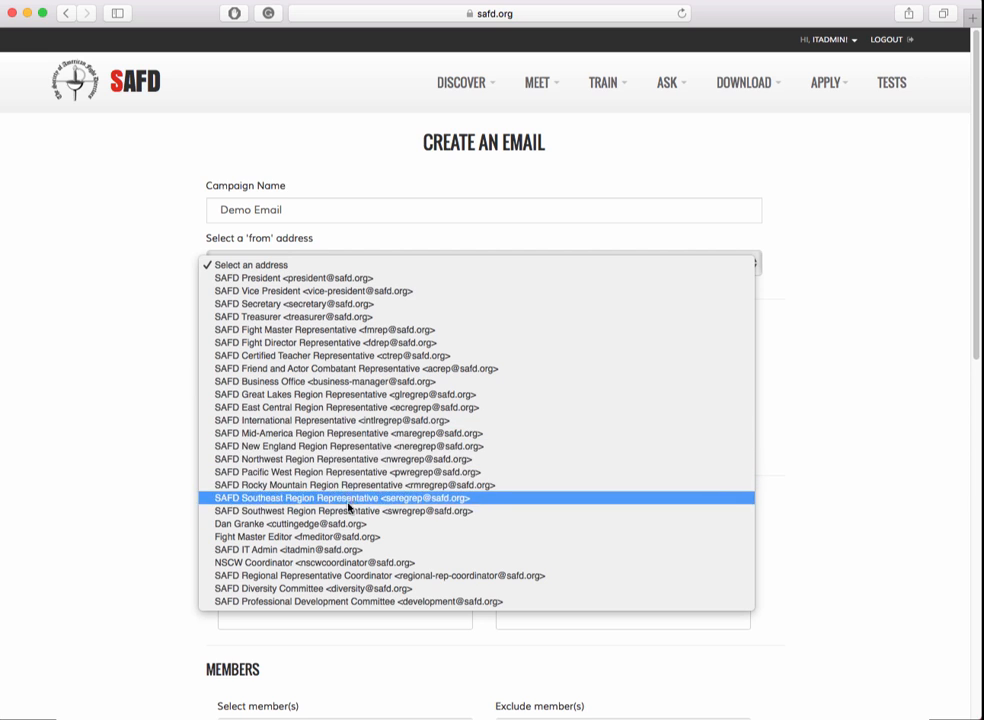
pyautogui.click(316, 550)
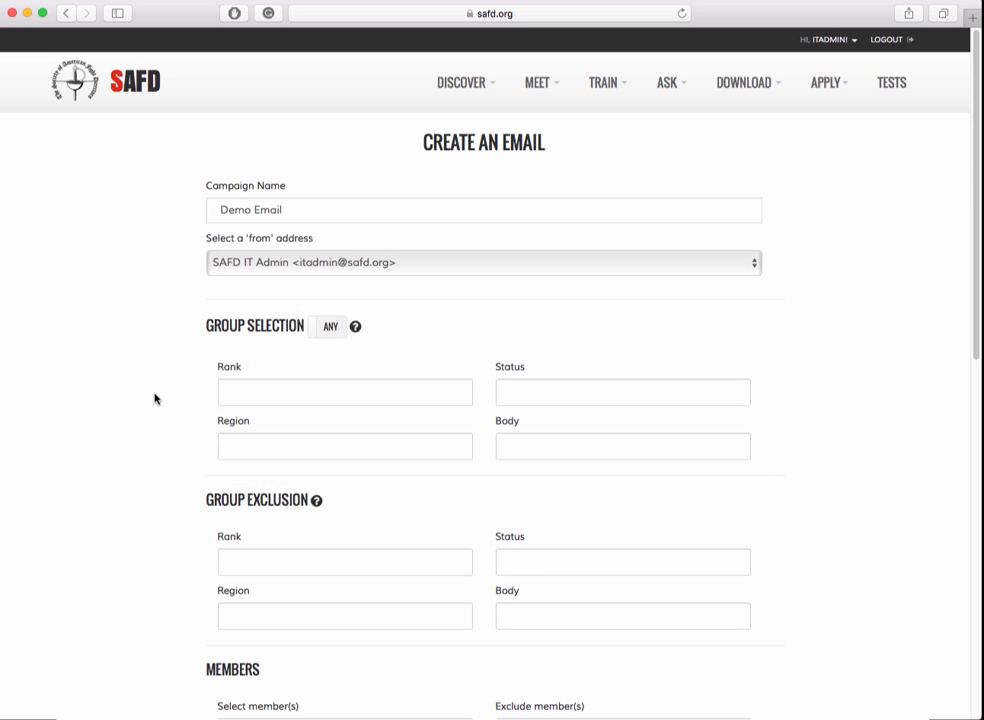
# Add the Actor Combatant rank to the group selection and remove it again.
pyautogui.scroll(-2, 156, 398)
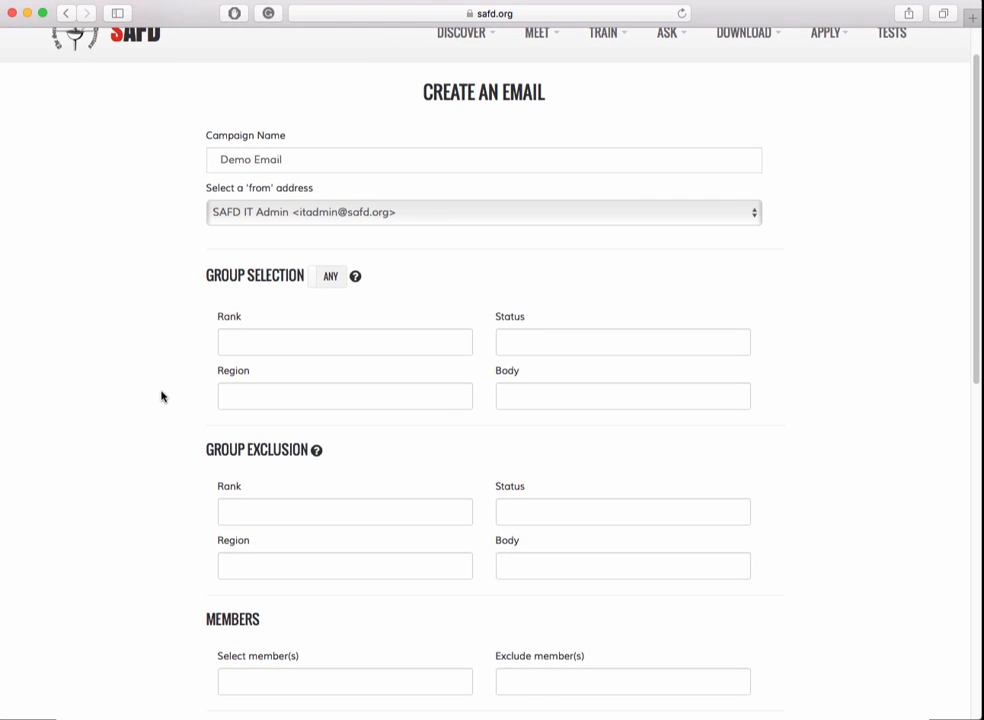
pyautogui.scroll(-3, 162, 396)
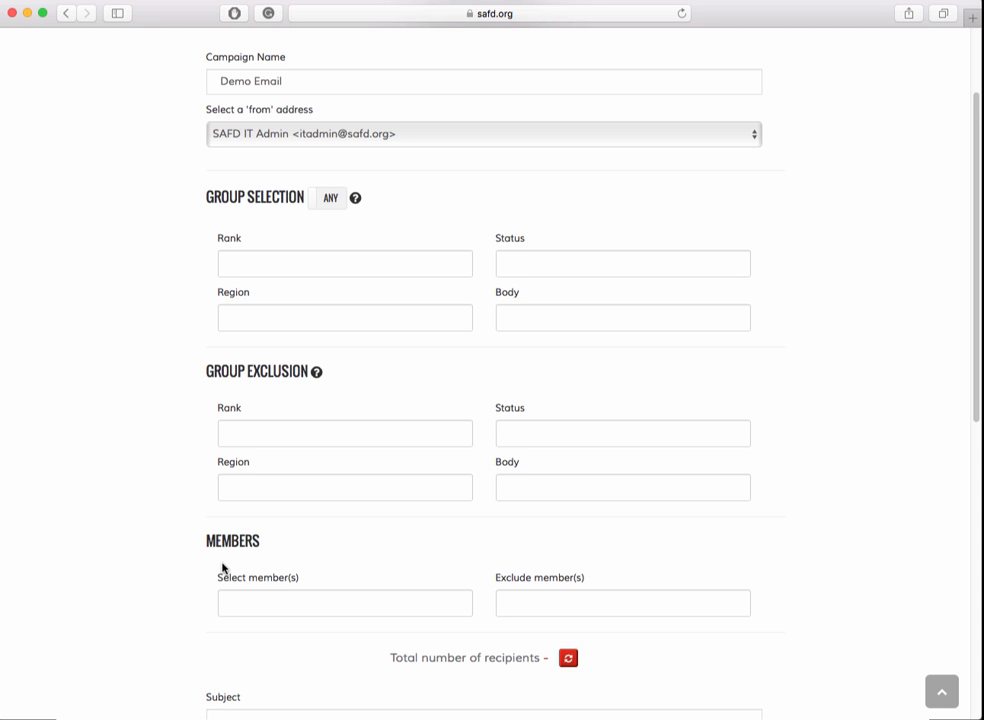
pyautogui.scroll(2, 222, 567)
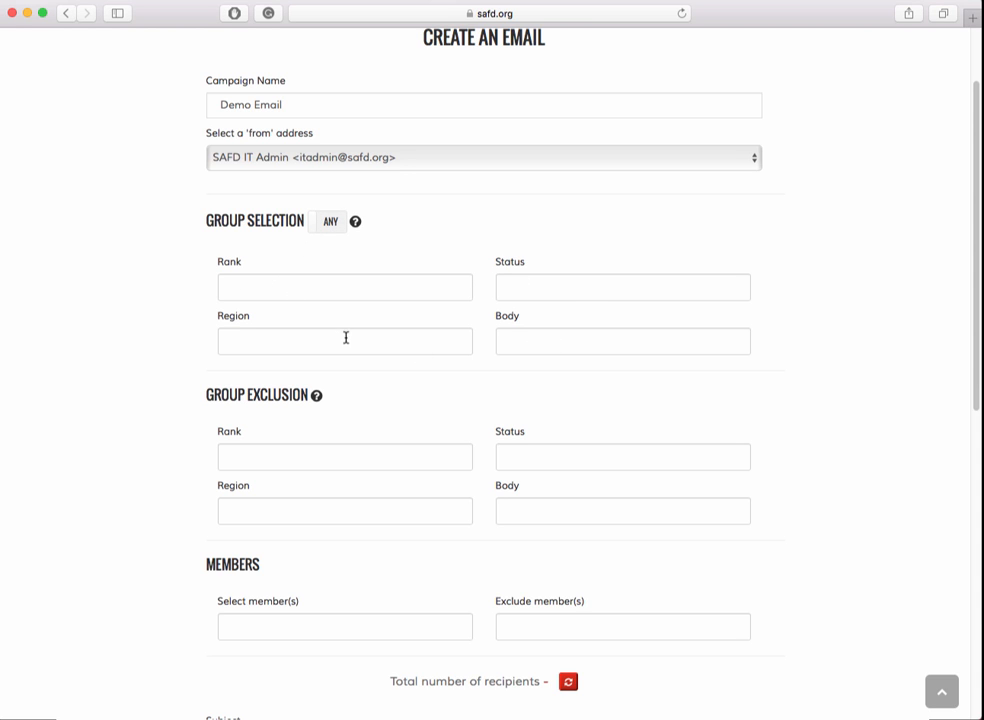
pyautogui.click(307, 288)
pyautogui.scroll(-2, 318, 351)
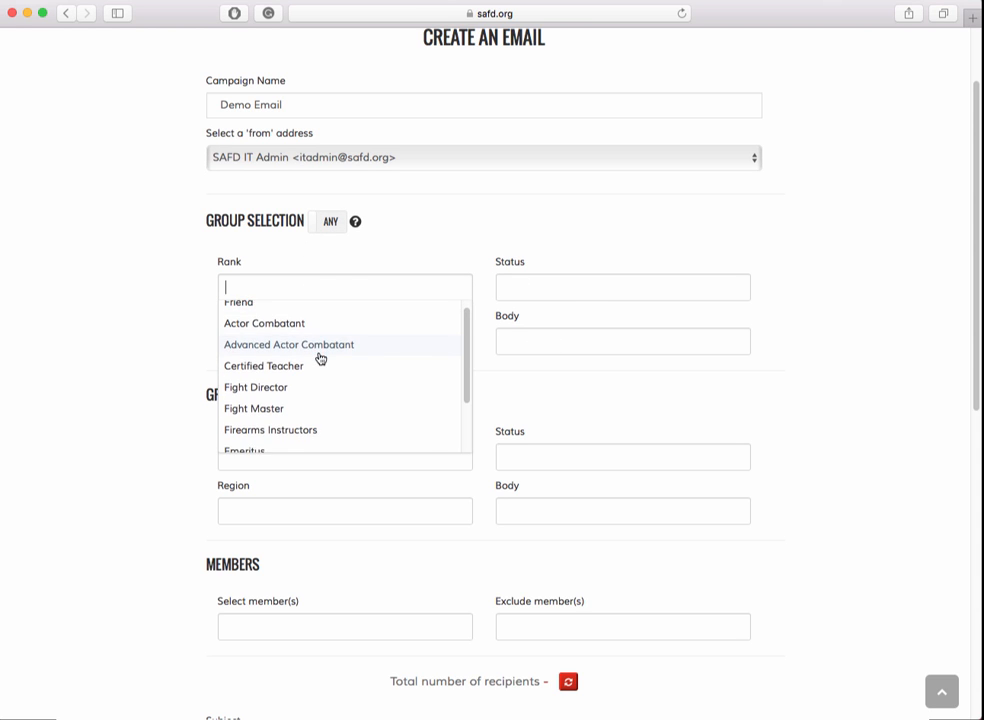
pyautogui.scroll(1, 303, 350)
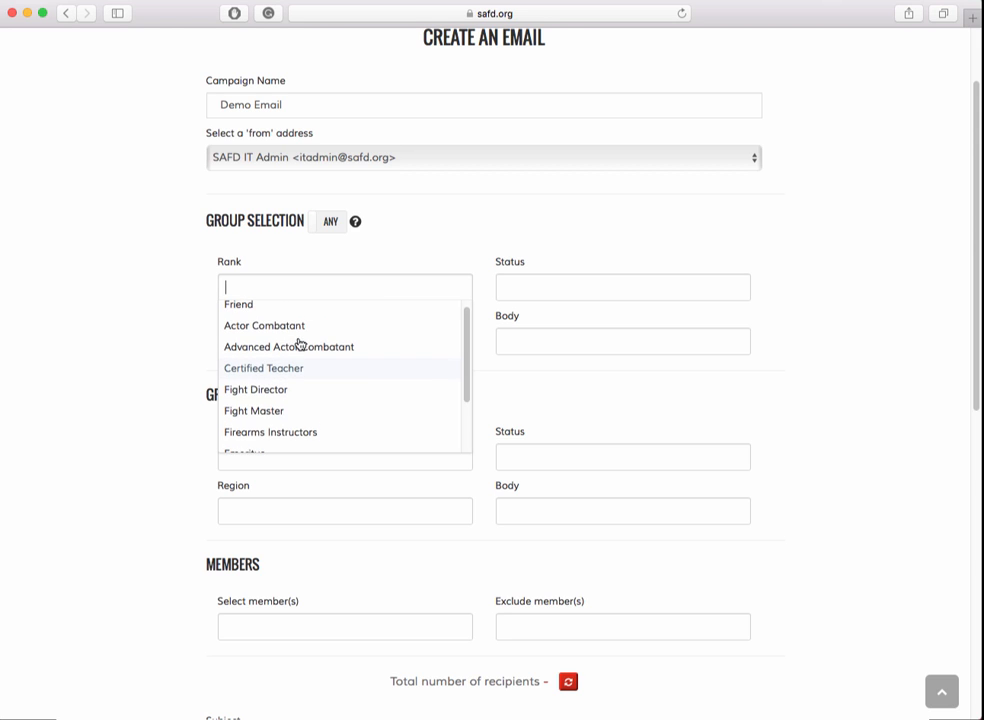
pyautogui.click(299, 331)
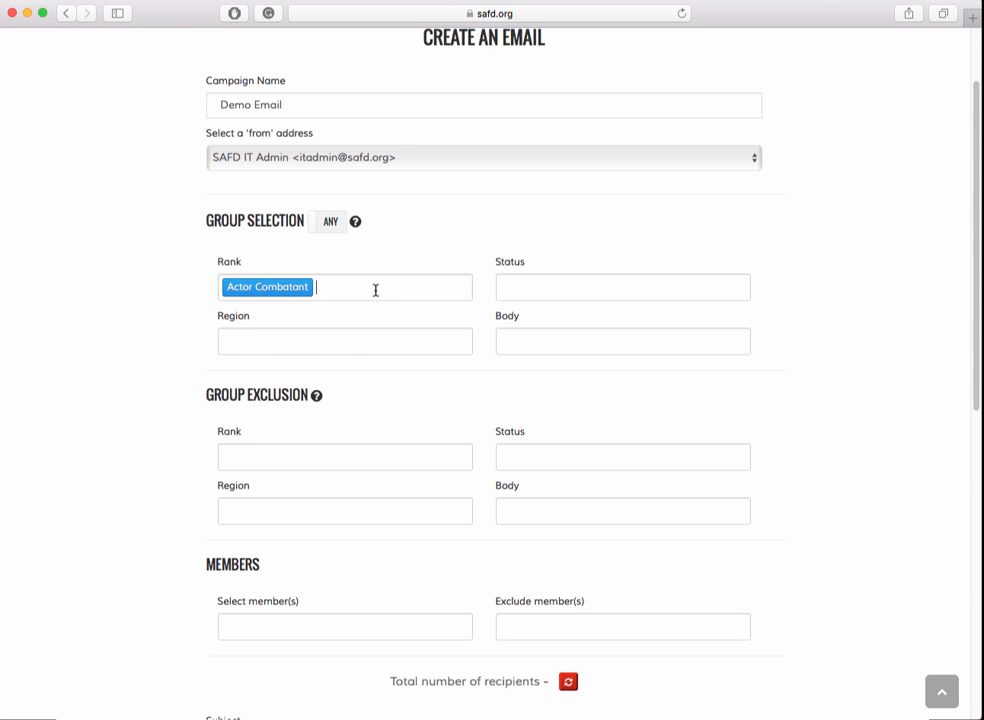
pyautogui.press('BackSpace')
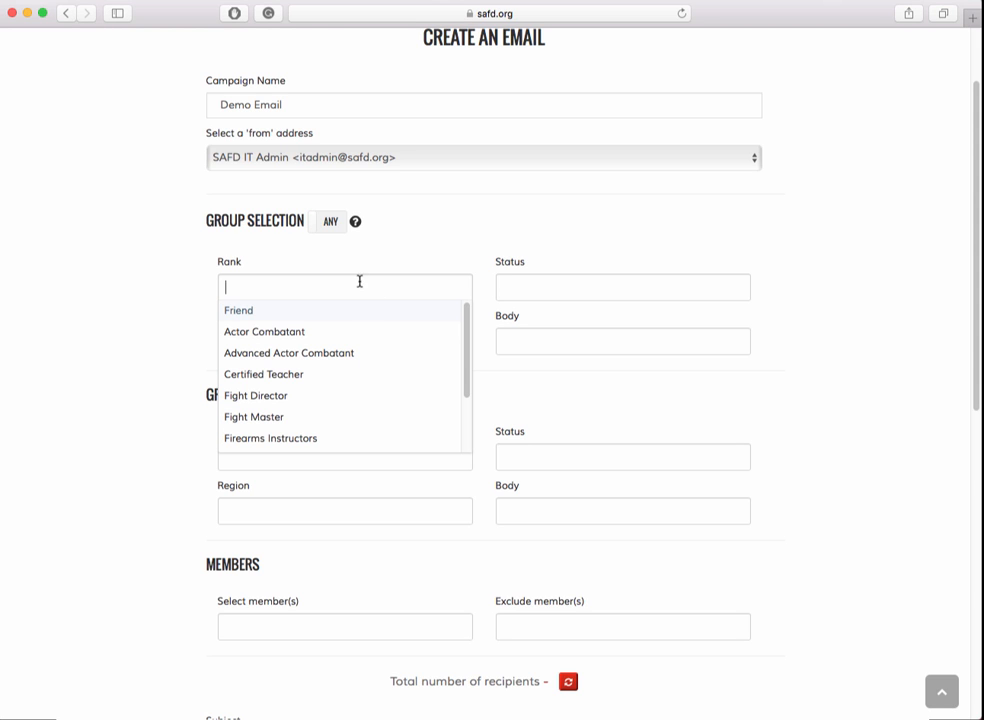
# Add the ranks Friend, Actor Combatant and Advanced Actor Combatant to the group selection.
pyautogui.scroll(-2, 287, 428)
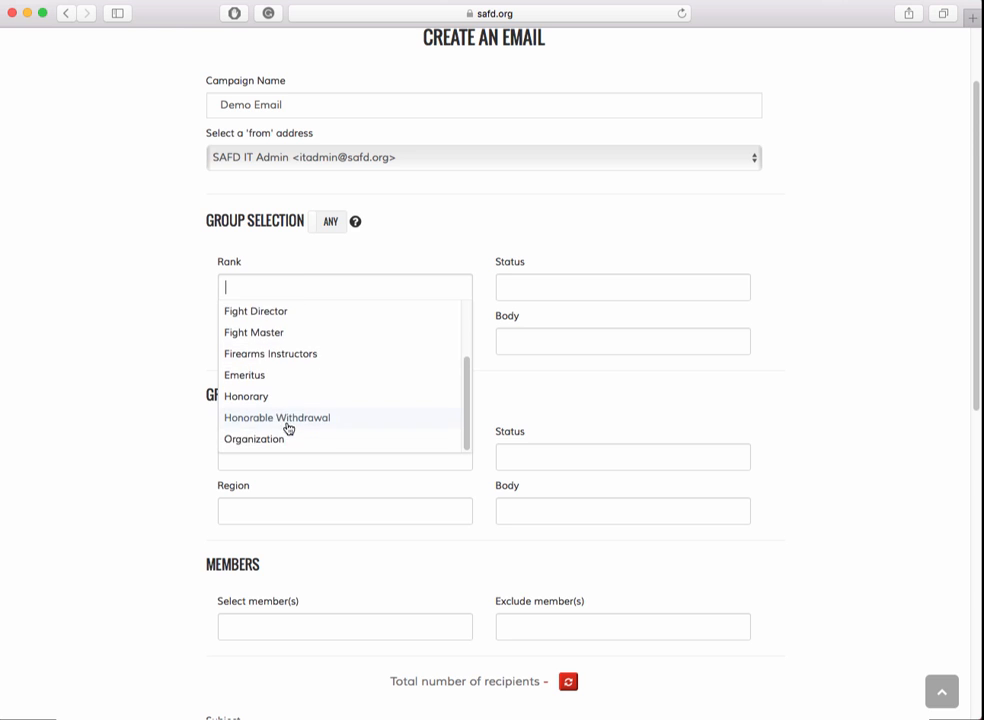
pyautogui.scroll(3, 287, 428)
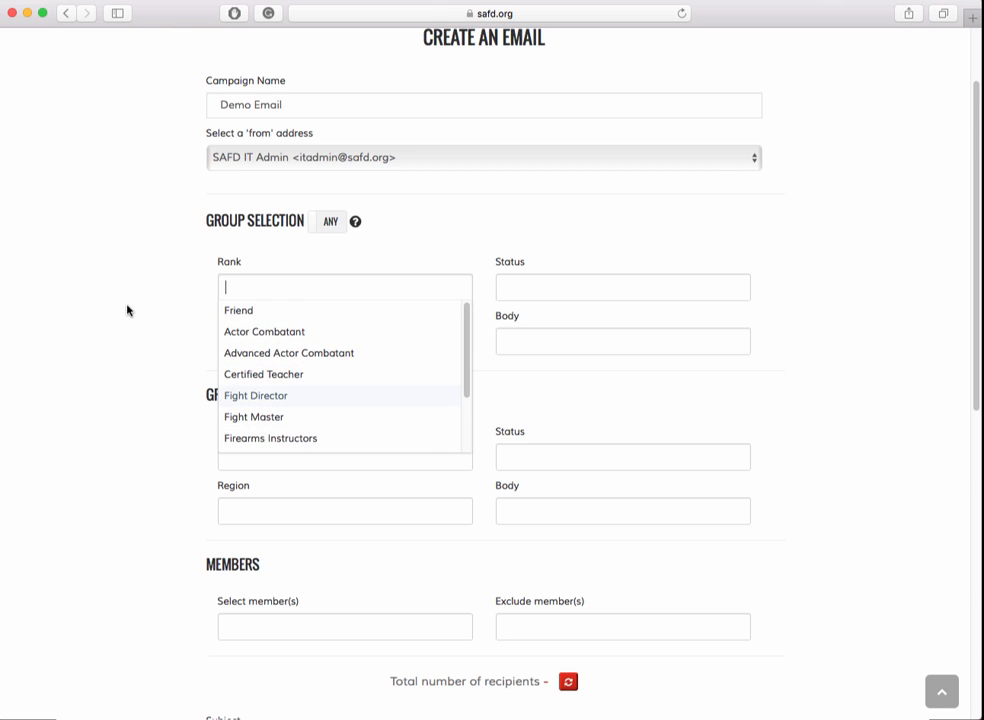
pyautogui.write('f')
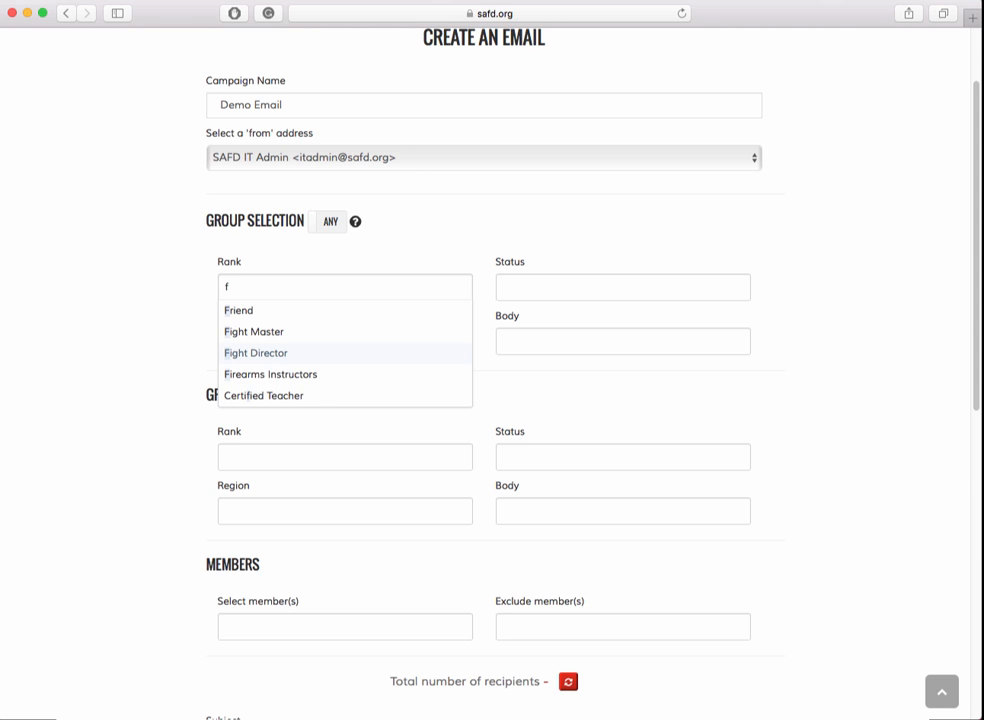
pyautogui.write('ri')
pyautogui.press('Return')
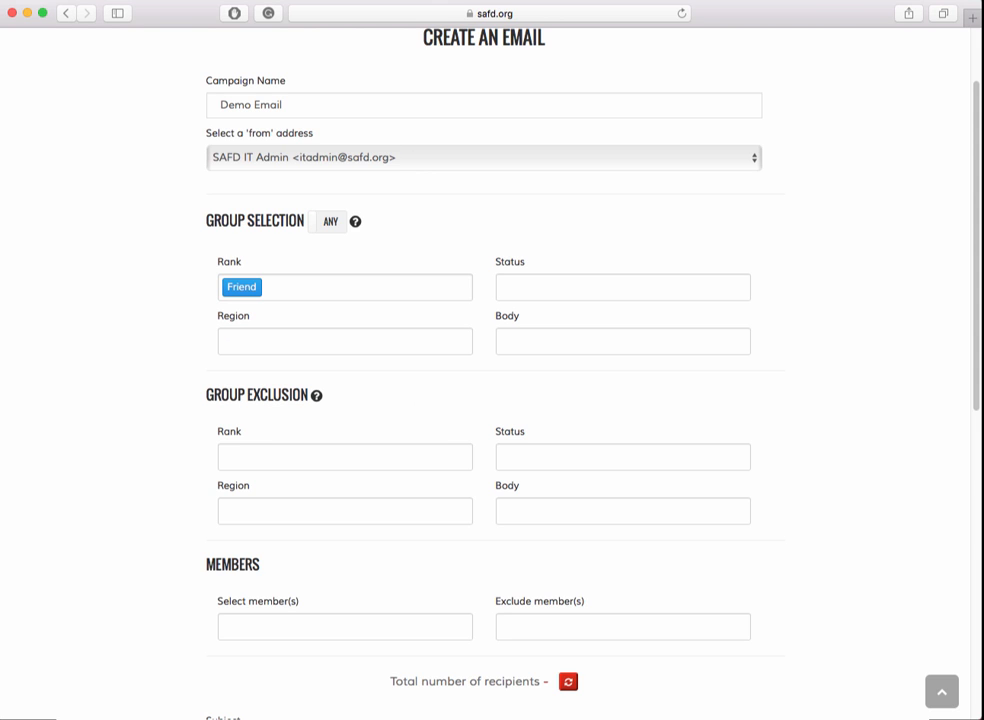
pyautogui.write('act')
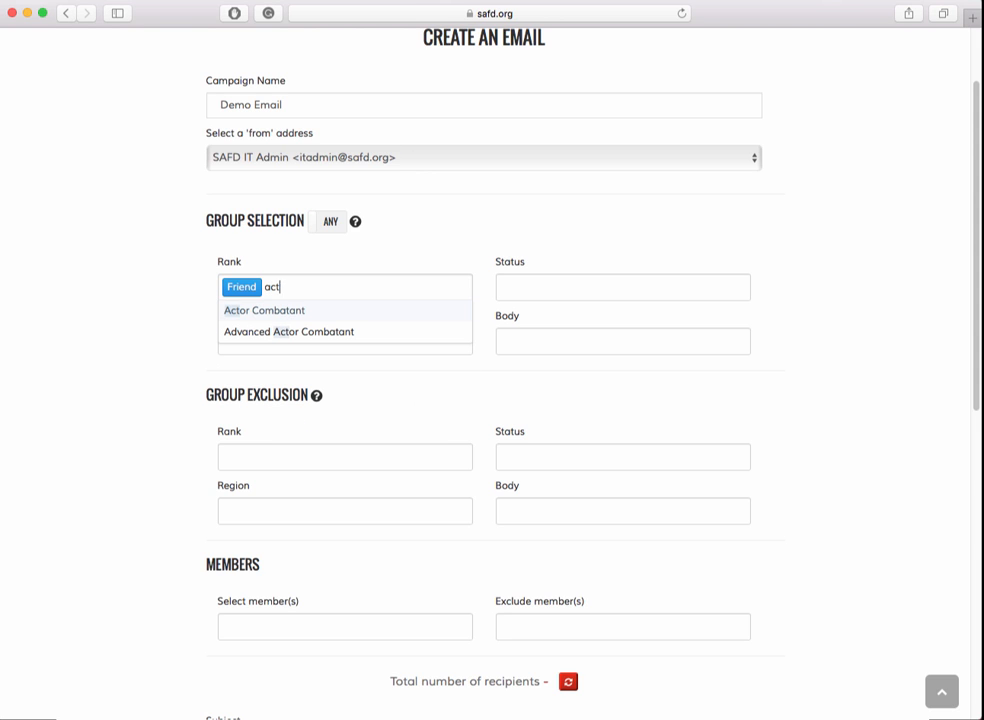
pyautogui.press('Return')
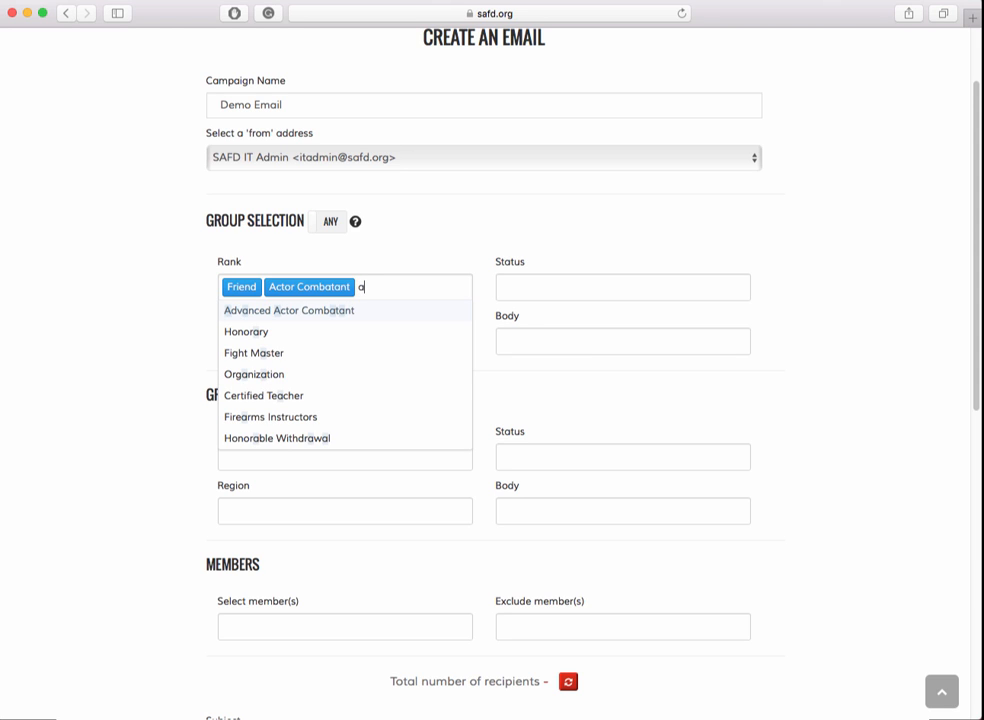
pyautogui.write('a')
pyautogui.press('Return')
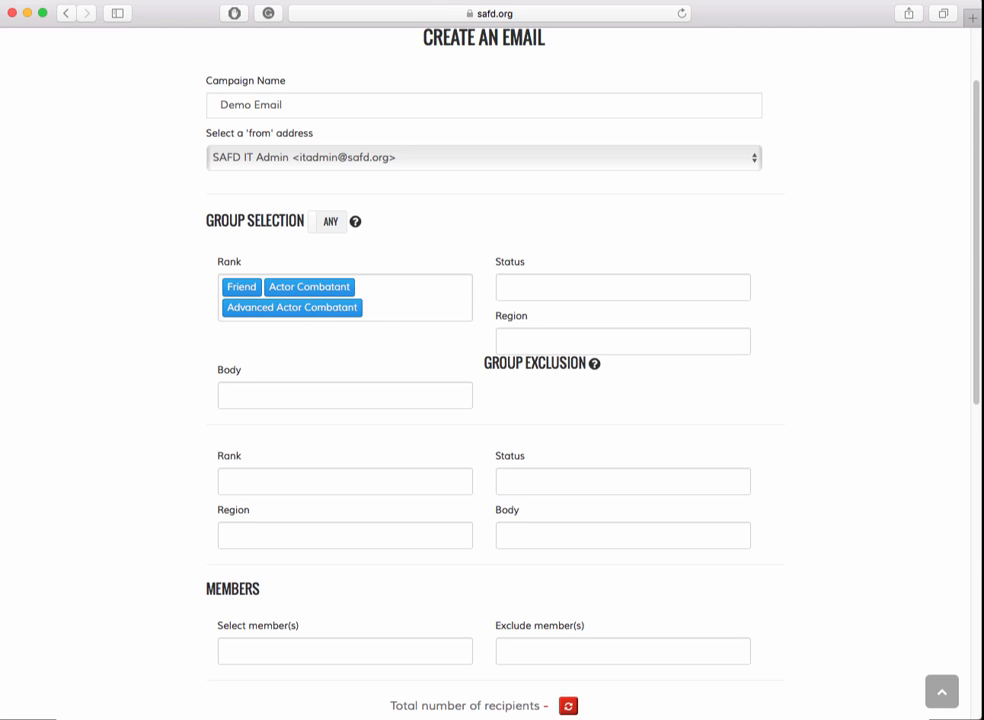
# Remove all chosen ranks from the group selection, leaving its Rank field empty.
pyautogui.click(351, 314)
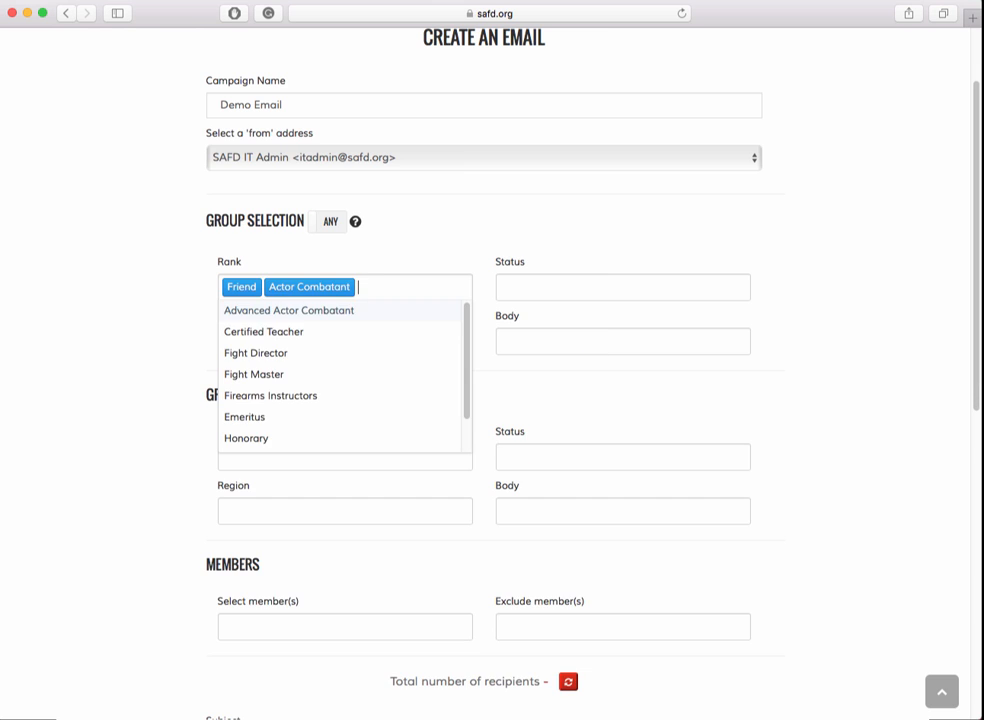
pyautogui.press('BackSpace')
pyautogui.press('BackSpace')
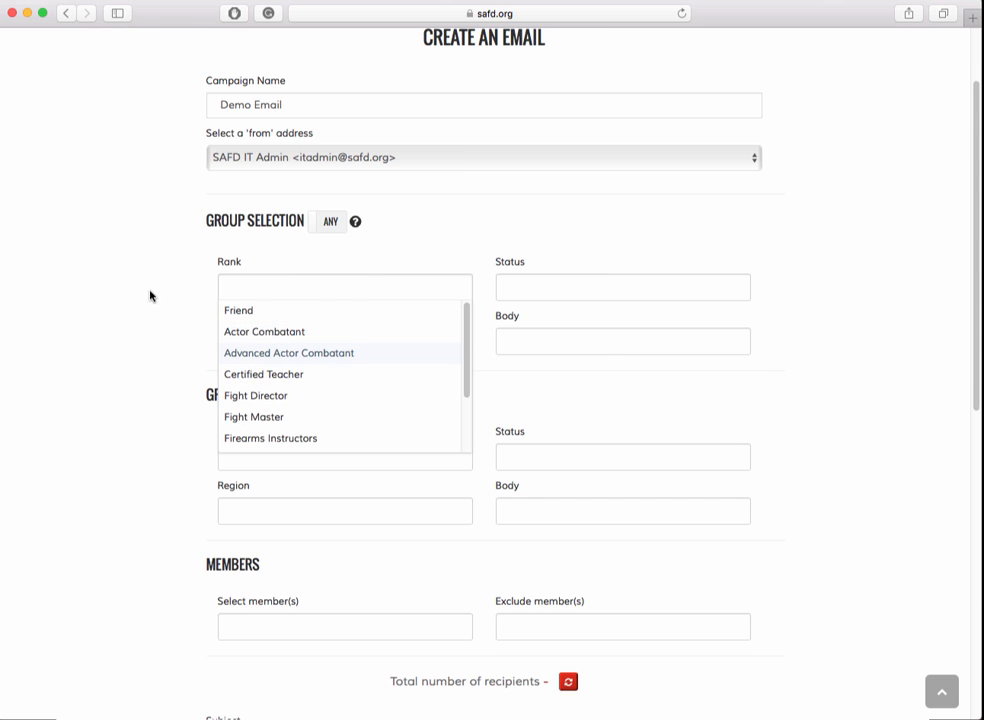
pyautogui.click(150, 295)
# Set the group selection's region to Southwest Region and its status to SAFD Member, leaving Body empty.
pyautogui.click(257, 341)
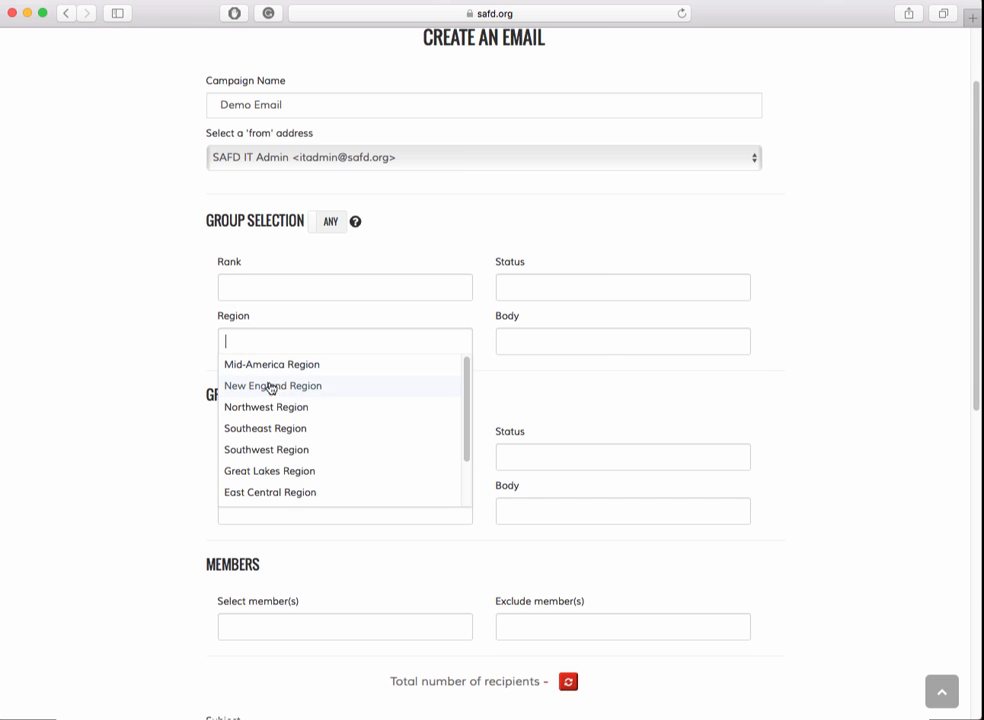
pyautogui.click(283, 450)
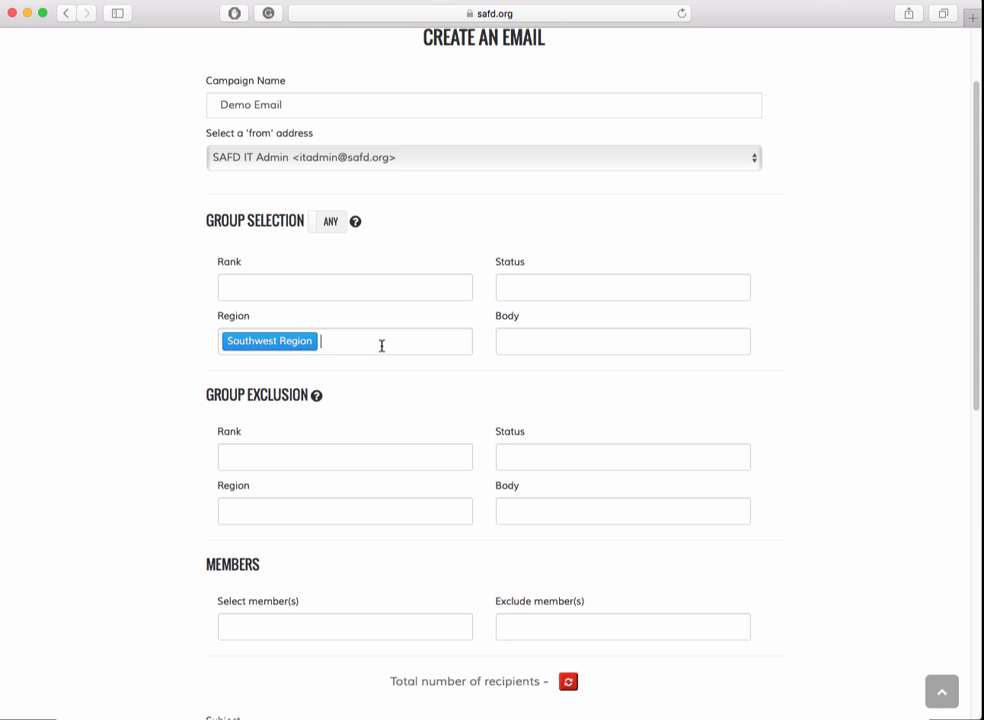
pyautogui.click(531, 287)
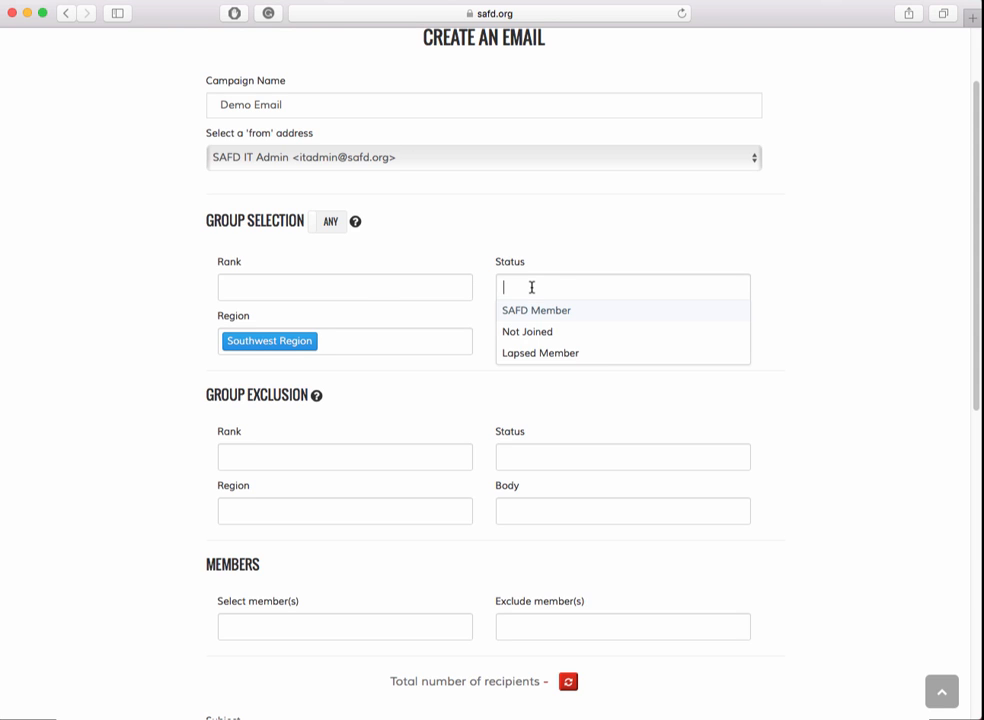
pyautogui.click(524, 312)
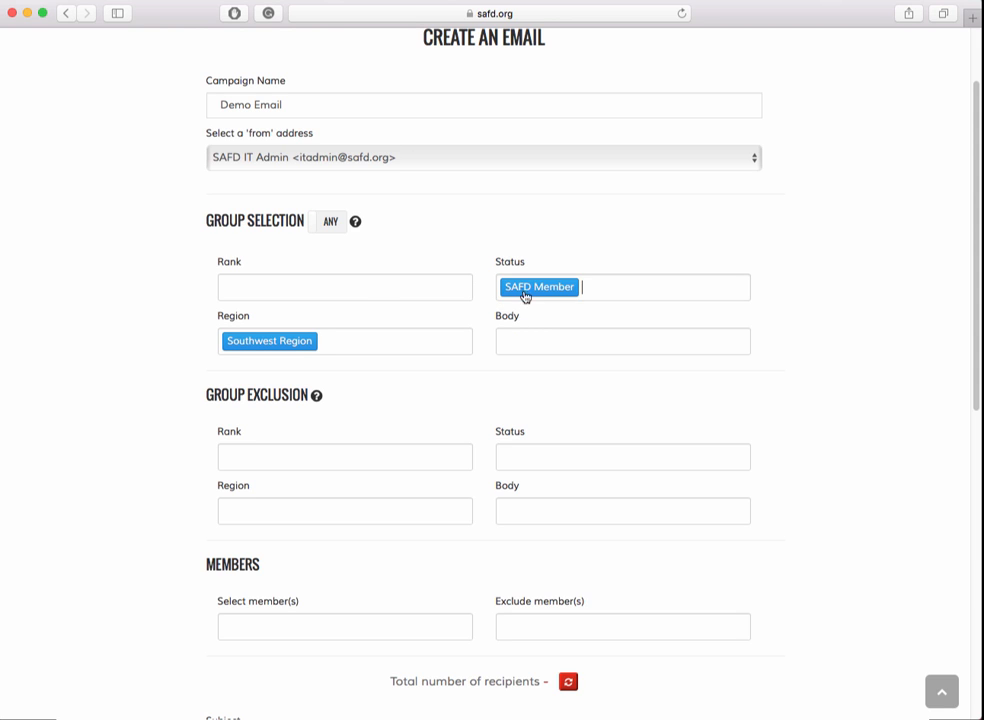
pyautogui.click(591, 345)
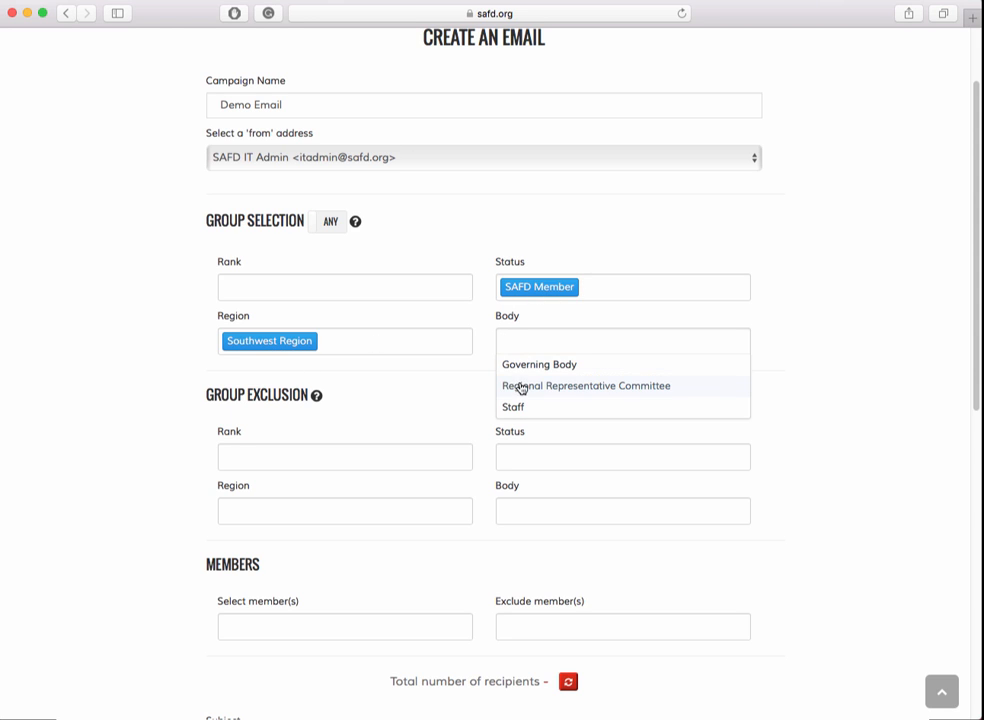
pyautogui.click(466, 286)
pyautogui.click(484, 247)
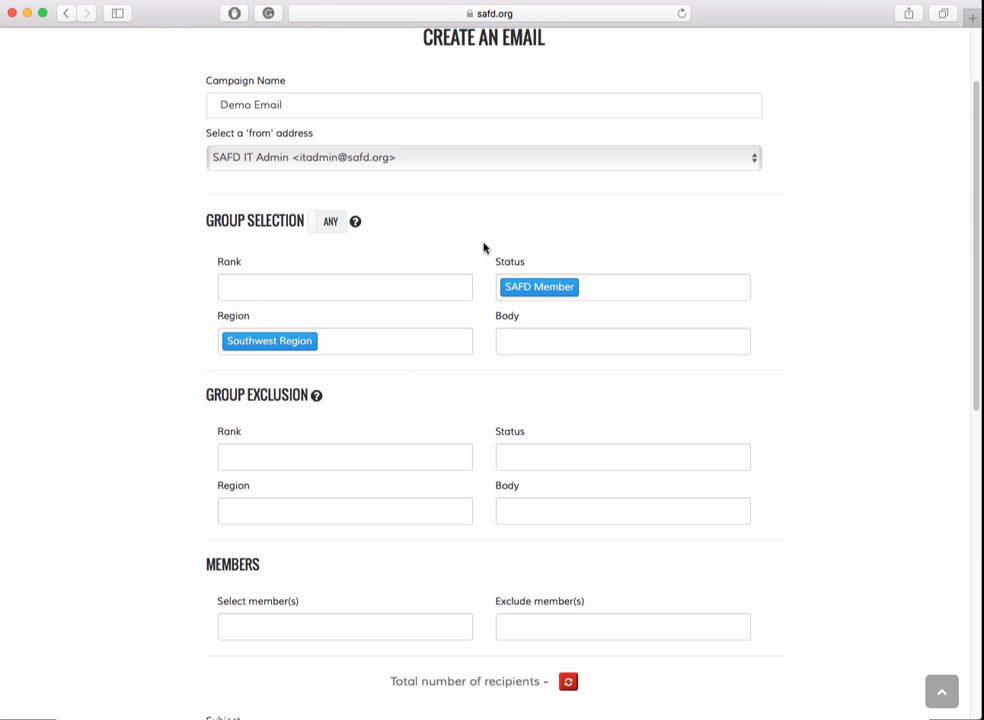
# Switch the group selection matching to ALL and refresh the total number of recipients.
pyautogui.click(334, 230)
pyautogui.click(323, 231)
pyautogui.moveTo(355, 226)
pyautogui.click(329, 226)
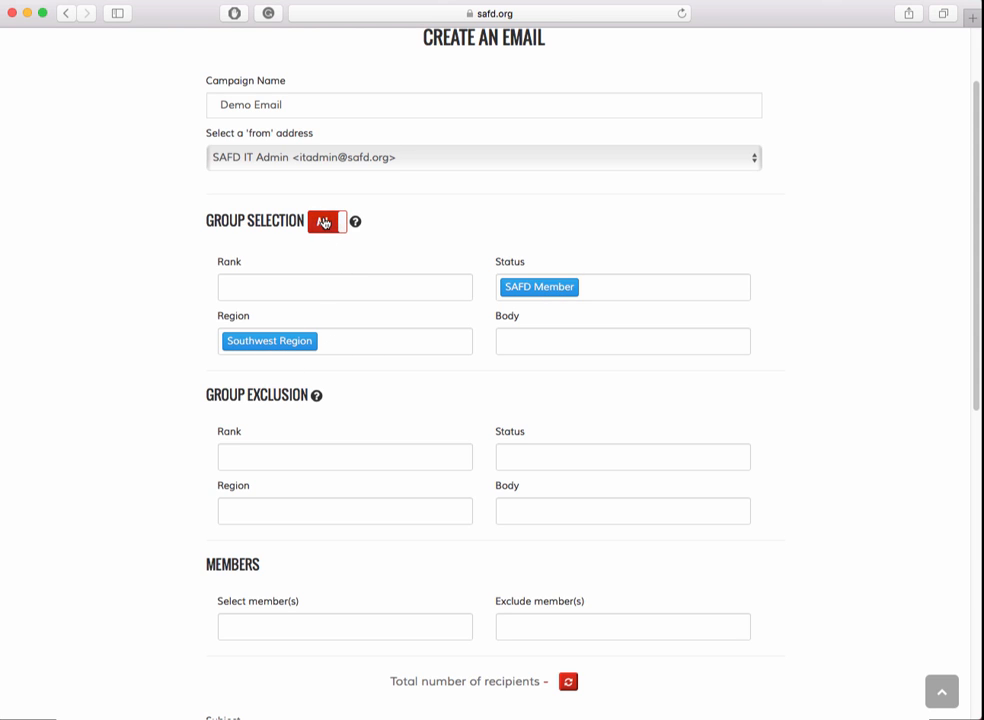
pyautogui.click(323, 228)
pyautogui.click(323, 228)
pyautogui.scroll(-1, 575, 293)
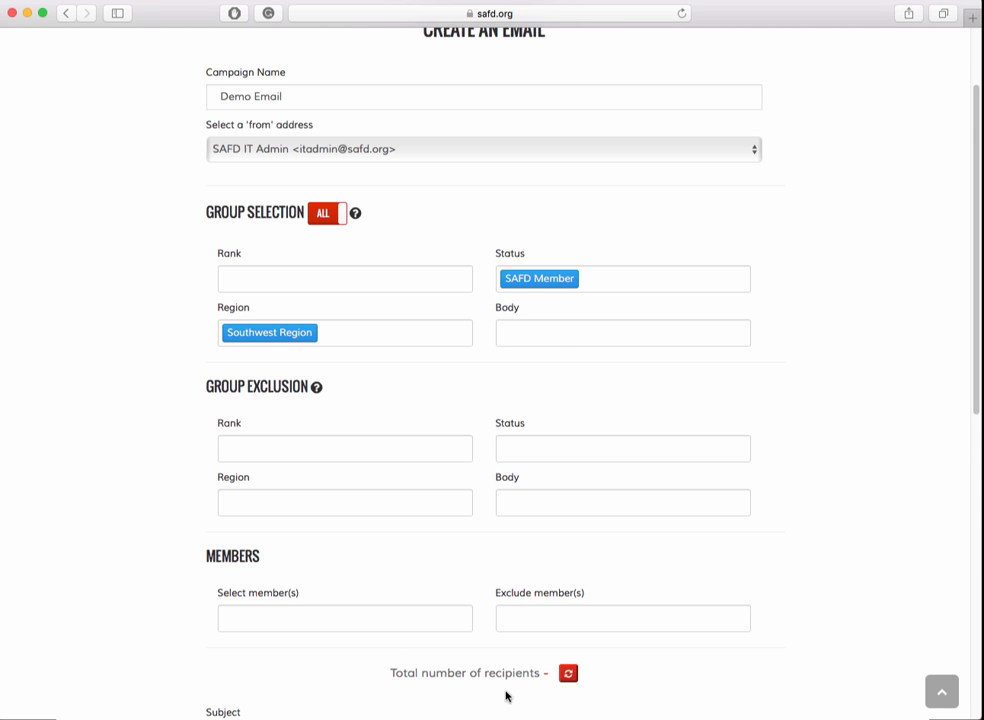
pyautogui.click(568, 675)
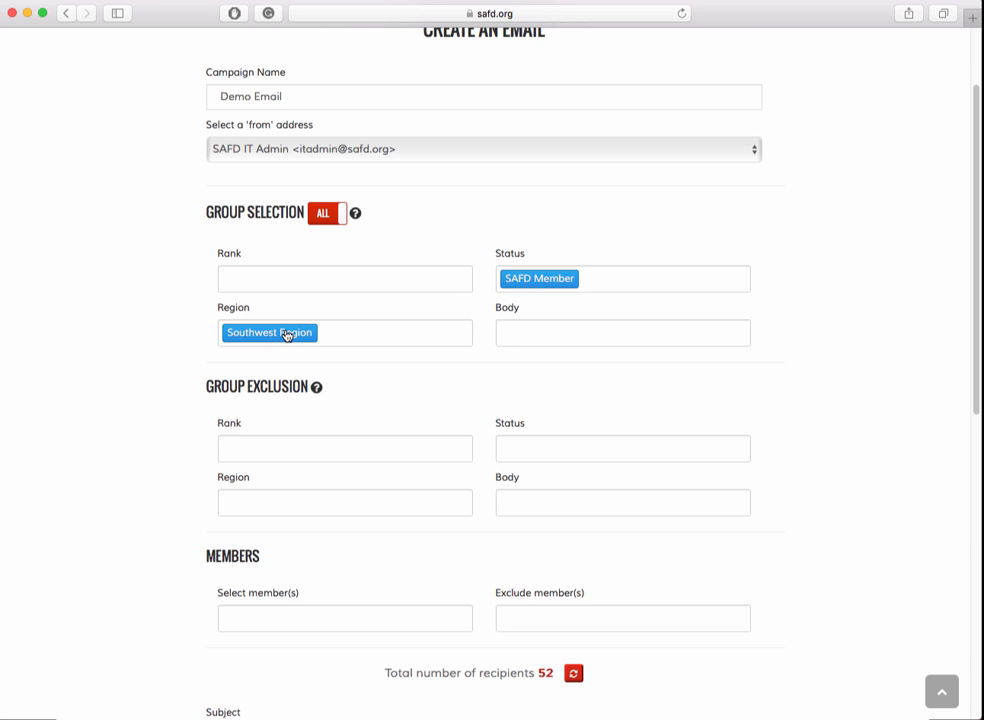
# Refresh the total number of recipients with the group selection matching set to ANY, and return the matching to ALL.
pyautogui.click(322, 213)
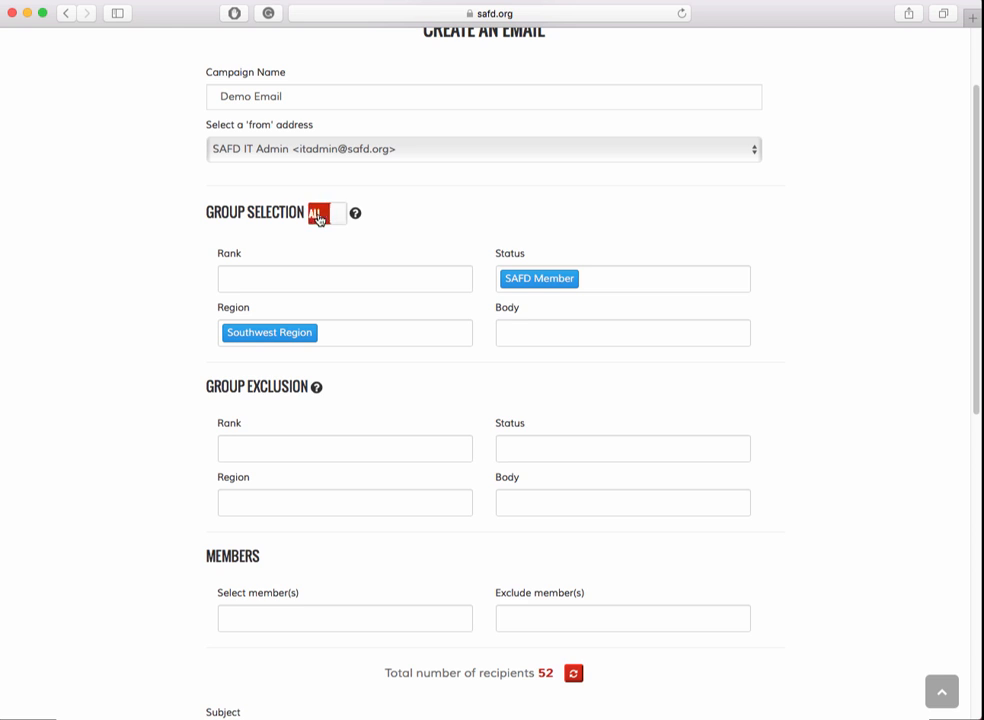
pyautogui.click(570, 672)
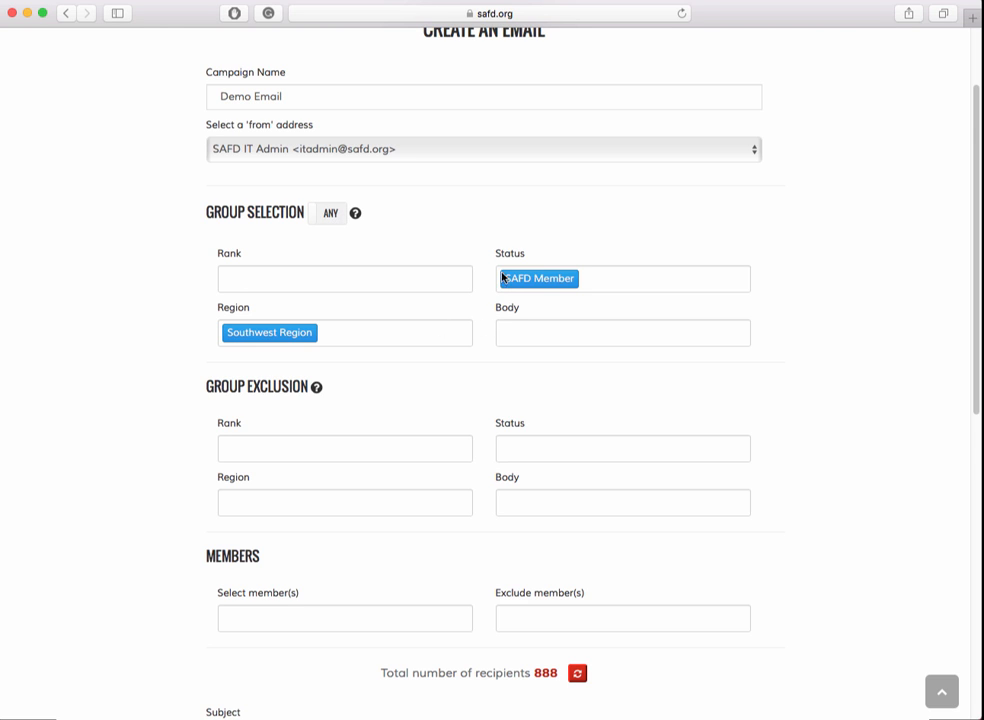
pyautogui.click(330, 214)
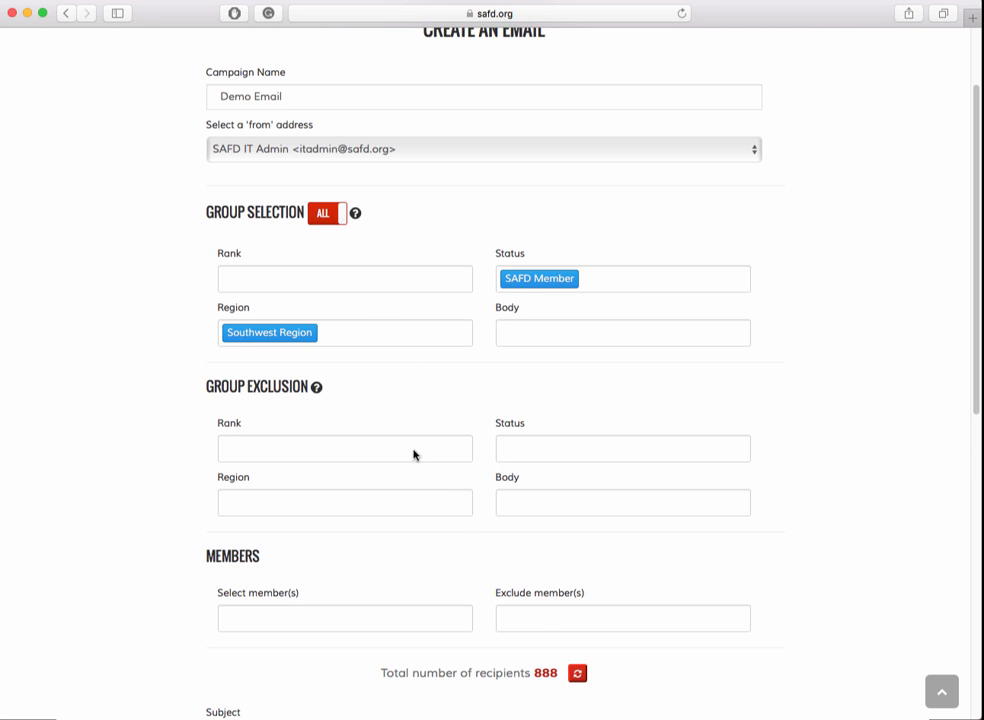
# Remove Southwest Region and SAFD Member from the group selection, leaving its Region and Status fields empty.
pyautogui.click(349, 332)
pyautogui.press('BackSpace')
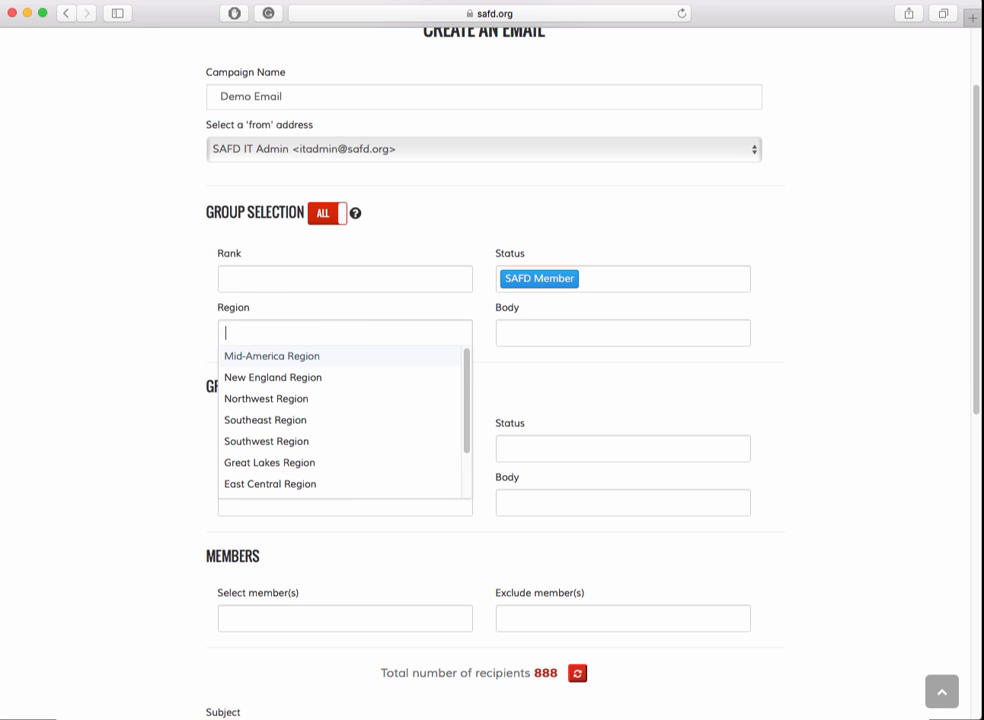
pyautogui.click(602, 279)
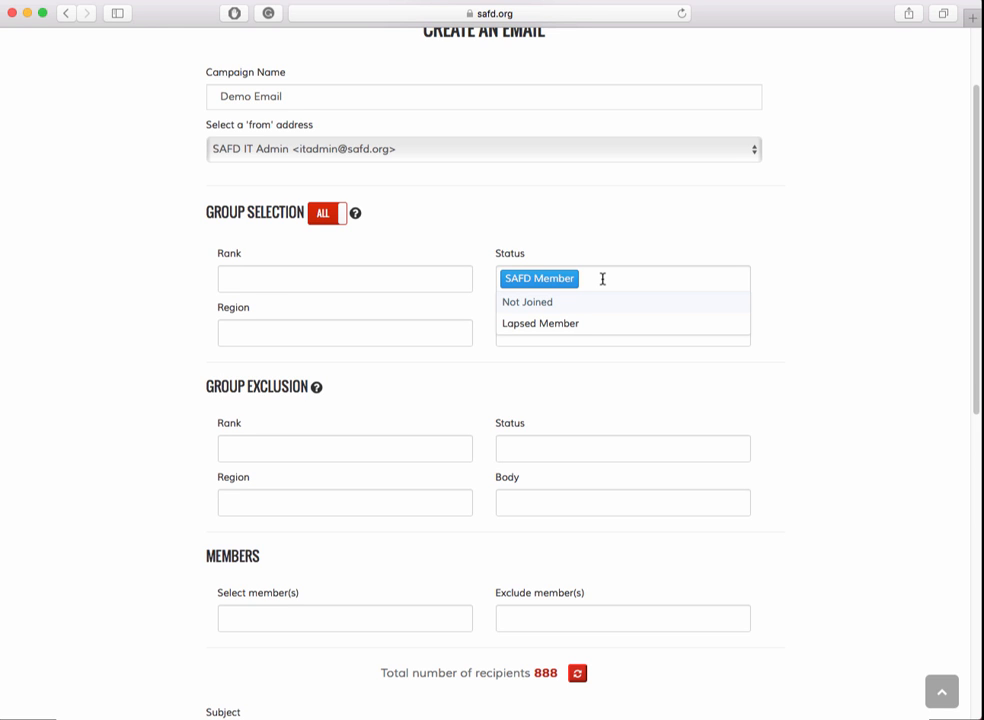
pyautogui.press('BackSpace')
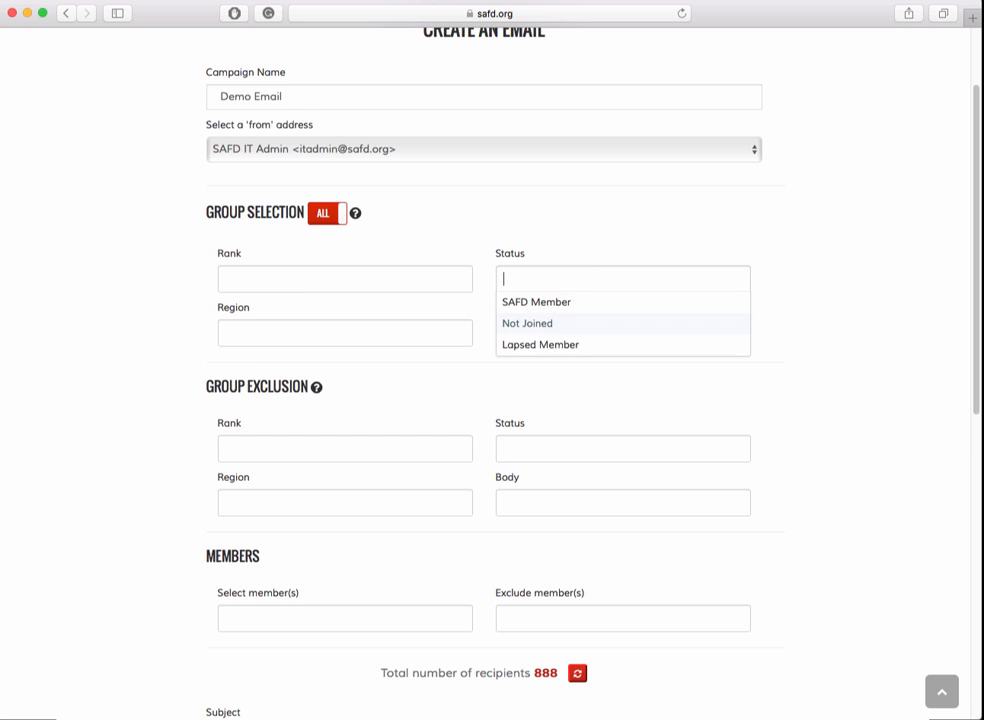
# Choose the ranks Friend, Actor Combatant and Advanced Actor Combatant in the group selection.
pyautogui.click(296, 281)
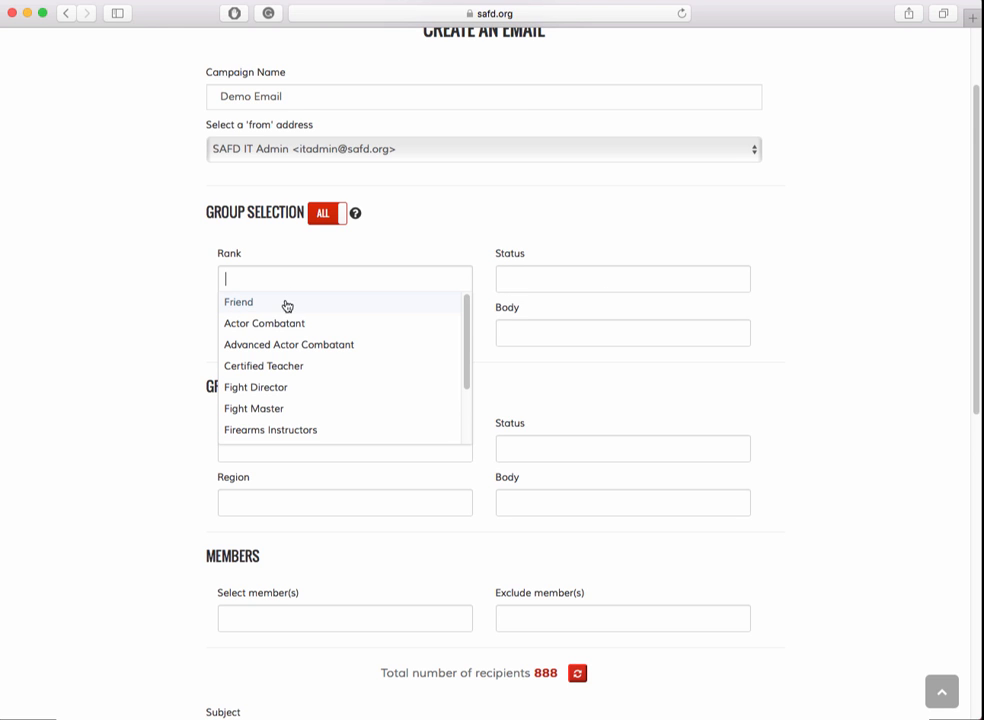
pyautogui.click(286, 312)
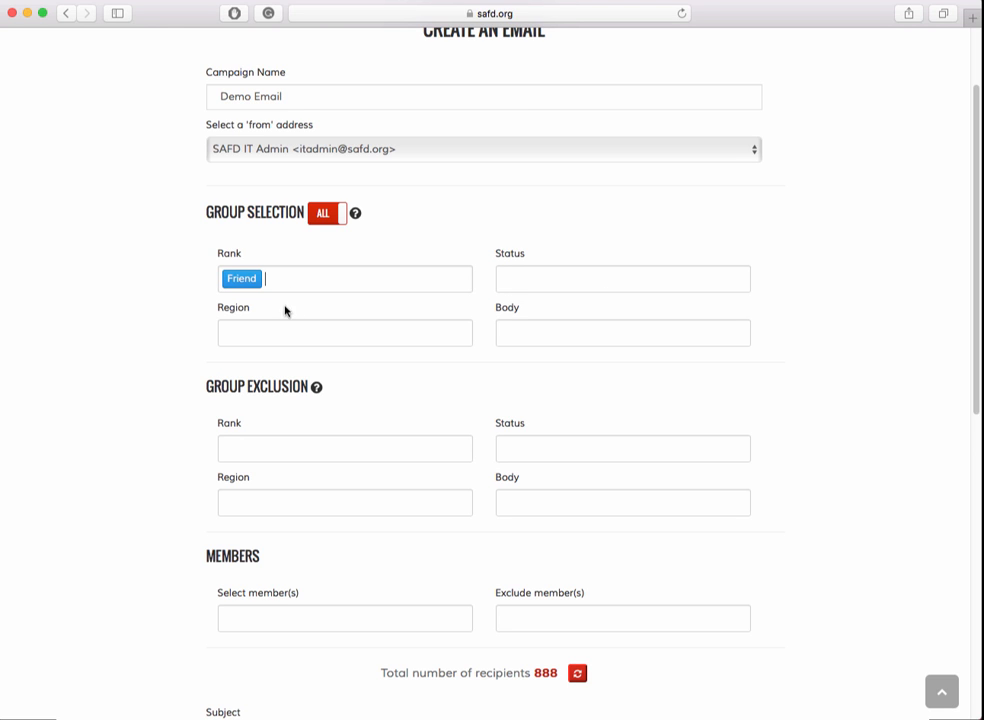
pyautogui.click(292, 282)
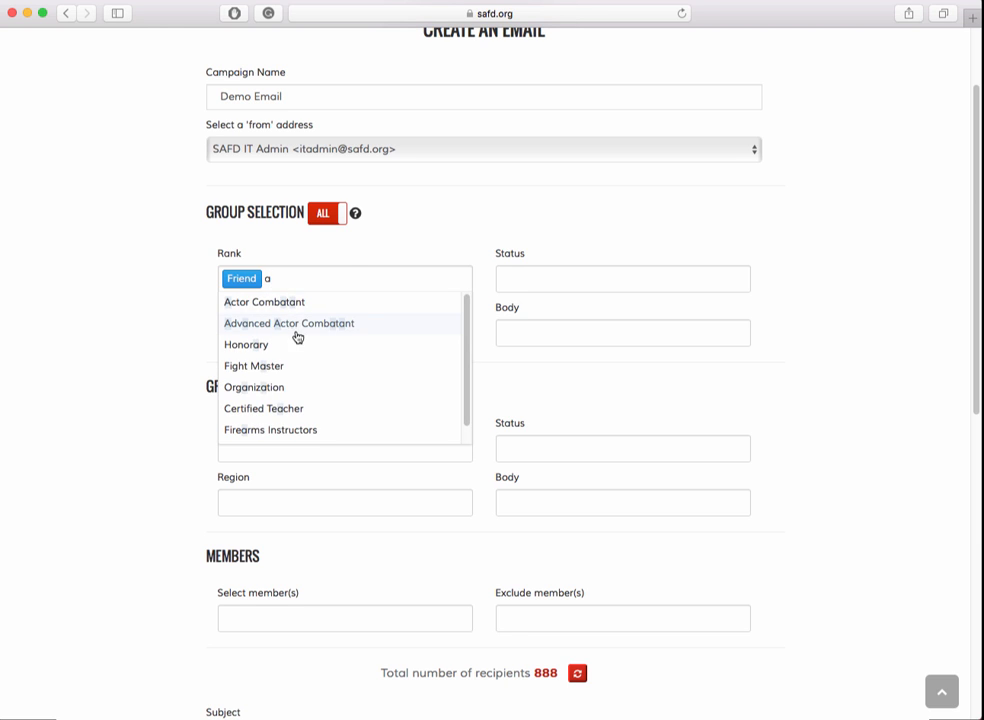
pyautogui.click(300, 304)
pyautogui.click(360, 279)
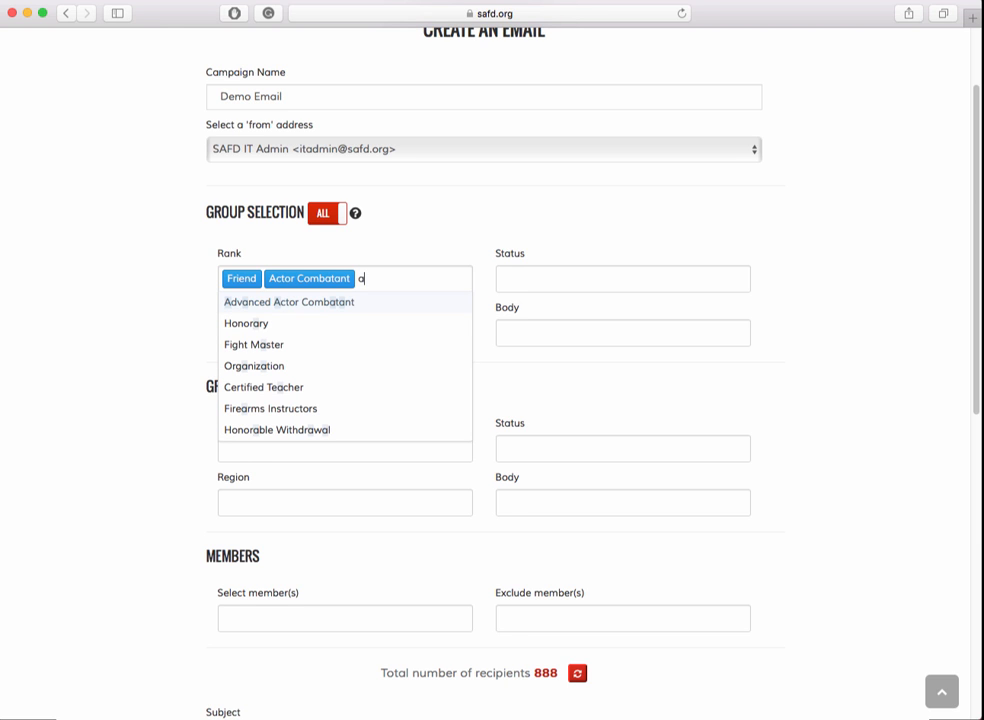
pyautogui.click(314, 310)
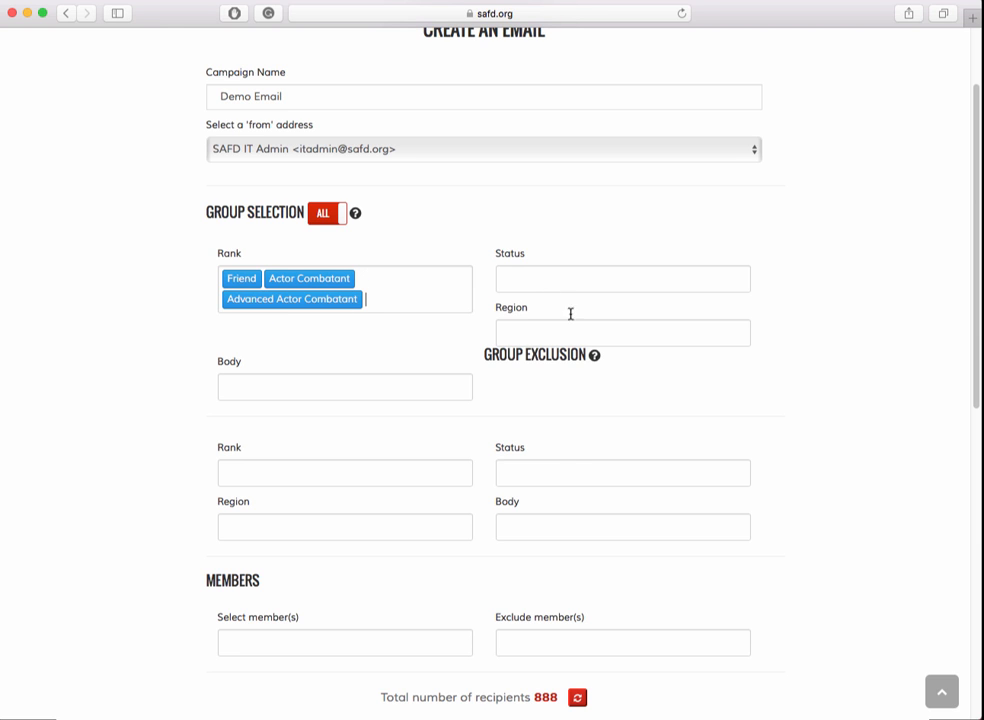
# Refresh the total number of recipients, both with ALL matching and after switching the group selection matching to ANY.
pyautogui.click(579, 697)
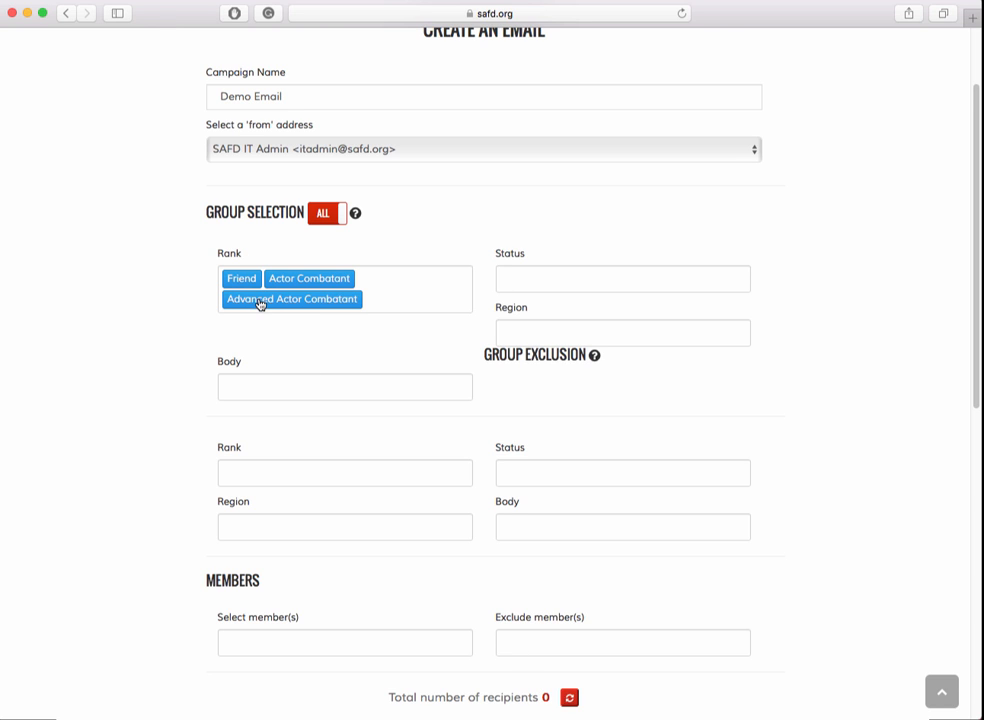
pyautogui.click(334, 216)
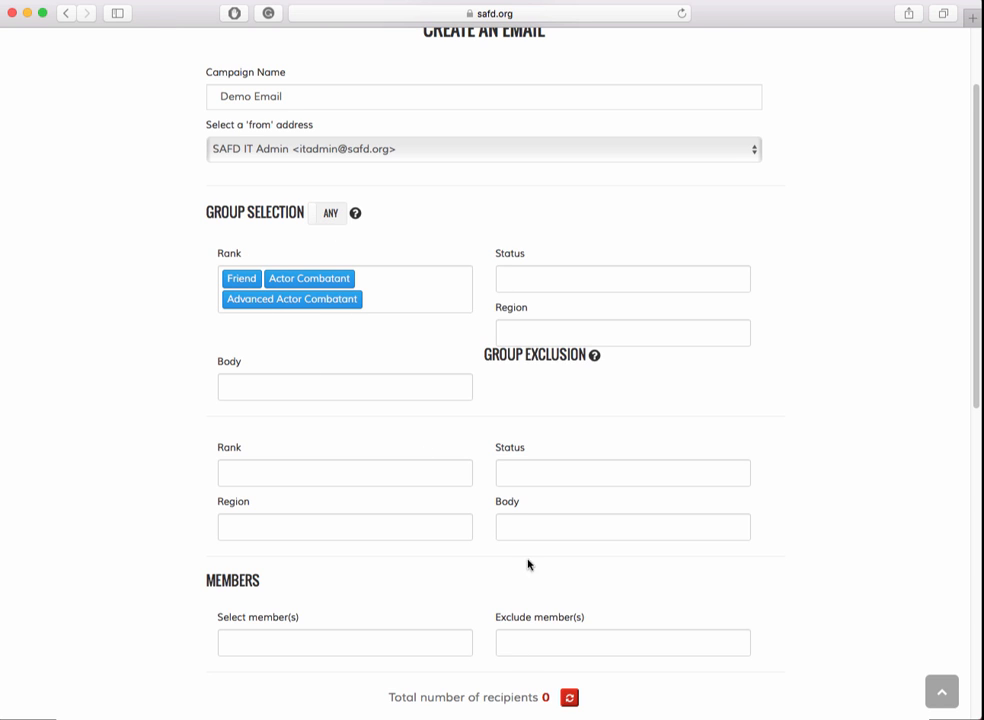
pyautogui.click(571, 699)
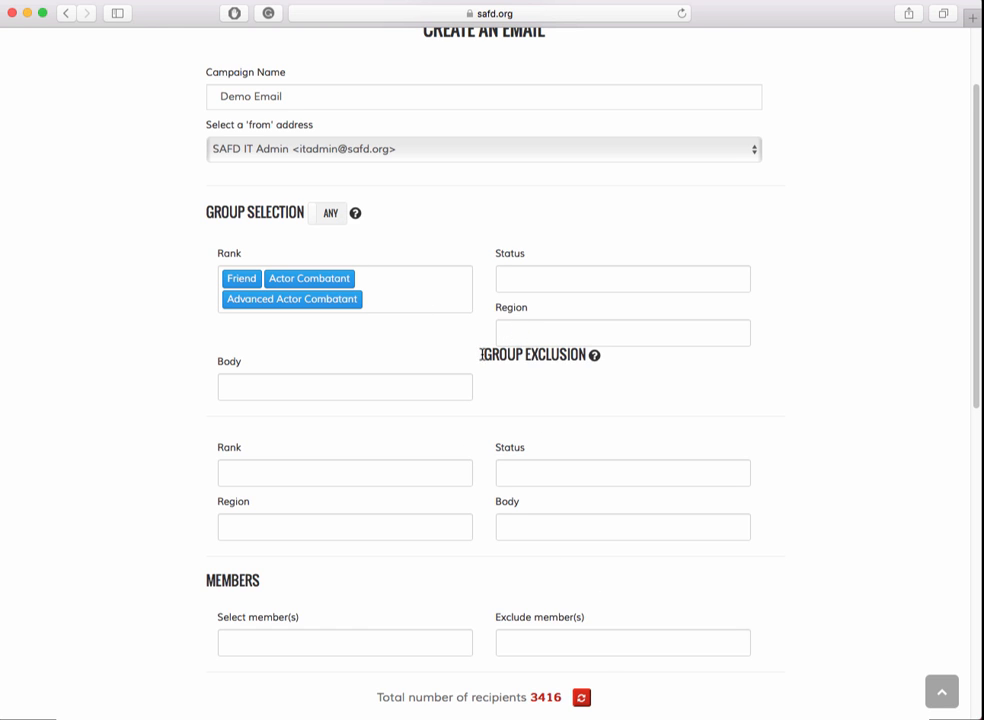
# Clear all three ranks from the group selection's Rank field.
pyautogui.click(511, 334)
pyautogui.click(395, 296)
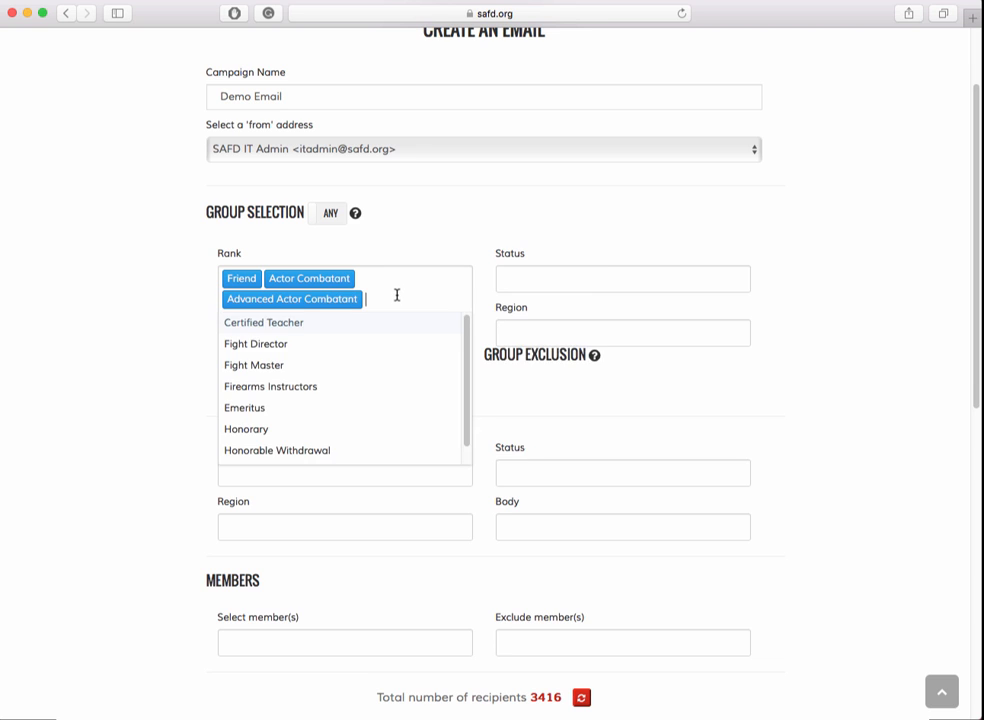
pyautogui.press('BackSpace')
pyautogui.press('BackSpace')
pyautogui.press('BackSpace')
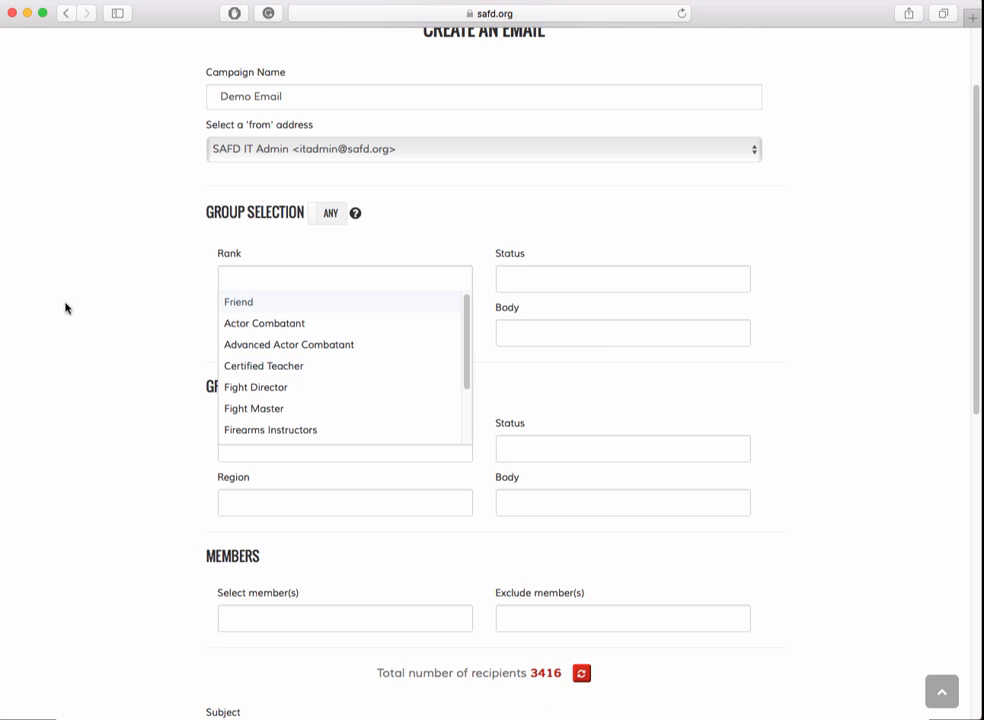
pyautogui.click(143, 278)
# Set the group selection's body to Staff and refresh the total number of recipients.
pyautogui.click(600, 333)
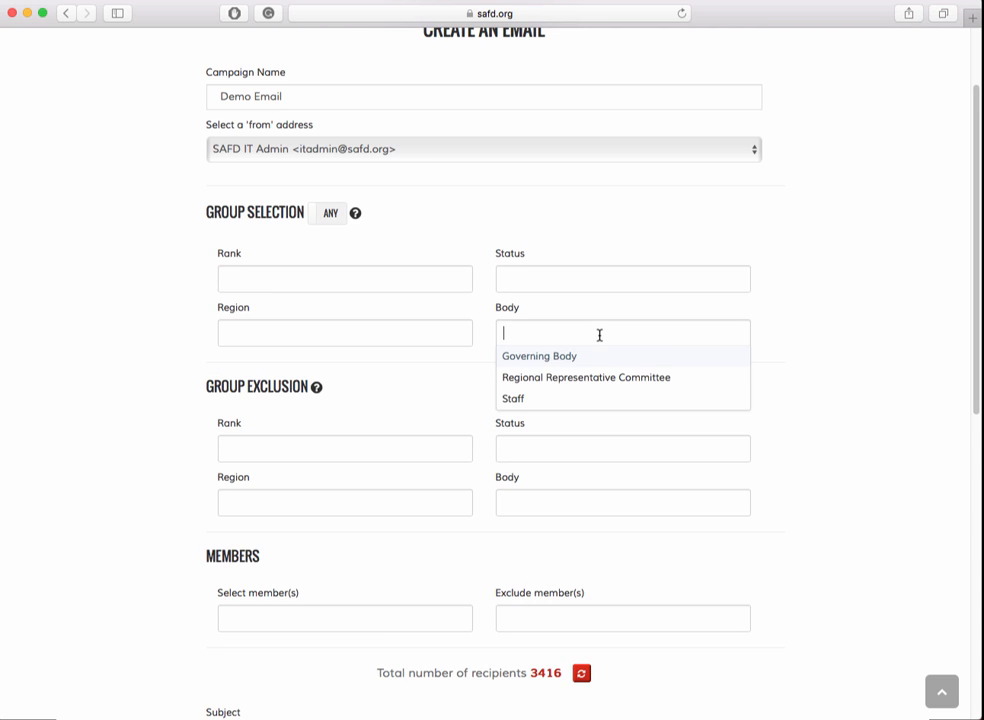
pyautogui.click(513, 399)
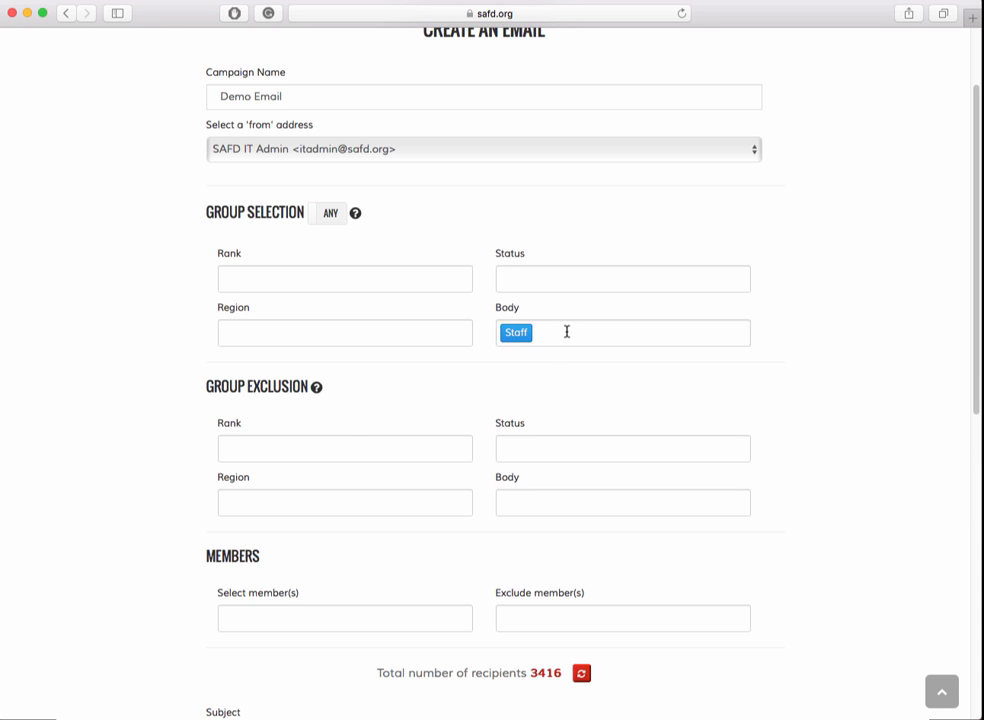
pyautogui.click(580, 674)
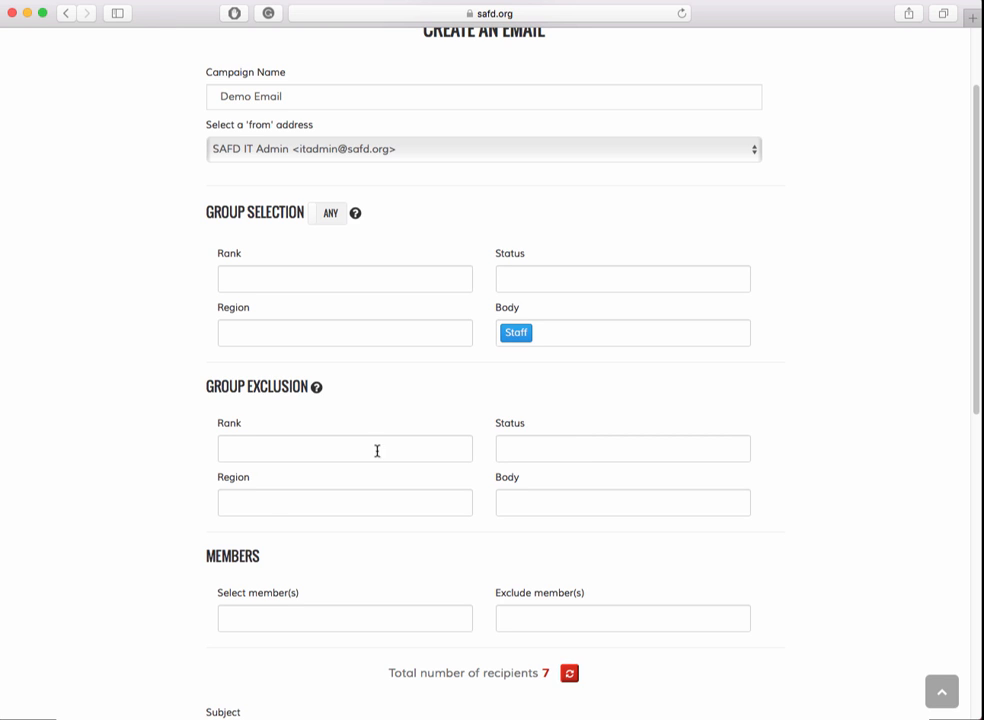
# Add the rank Actor Combatant to the group selection and exclude New England Region in the group exclusion.
pyautogui.click(248, 280)
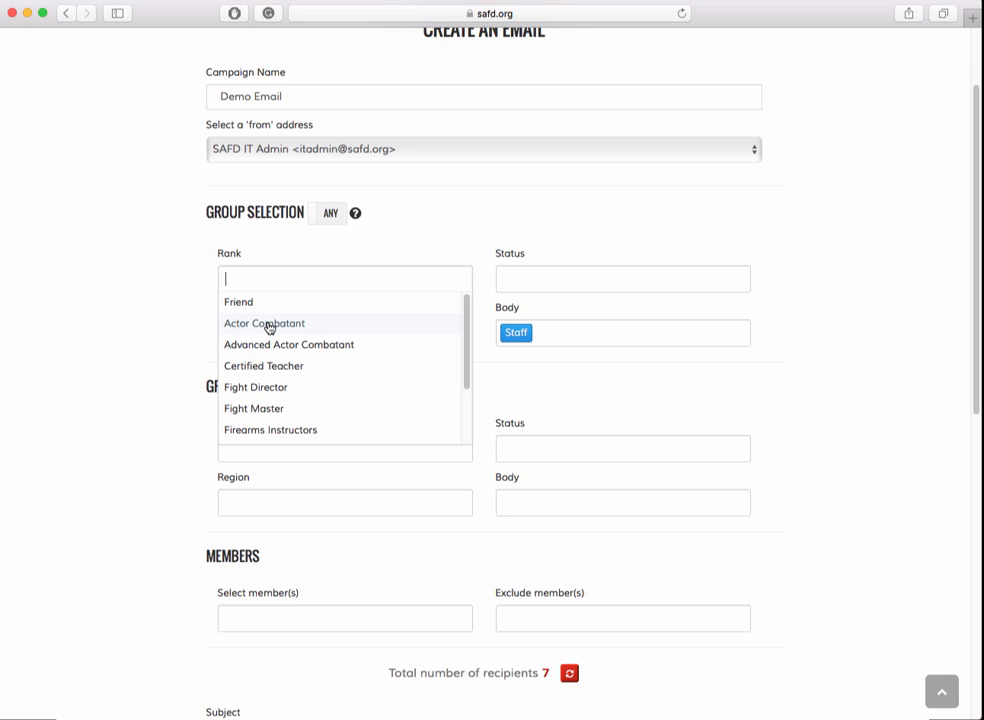
pyautogui.click(265, 324)
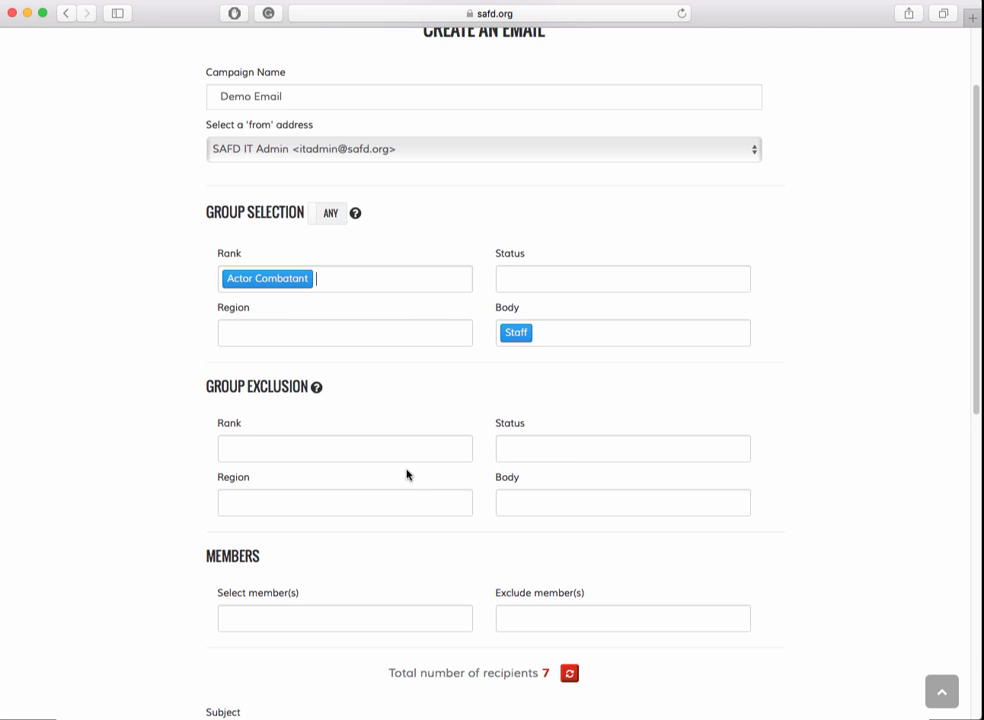
pyautogui.click(362, 501)
pyautogui.click(305, 549)
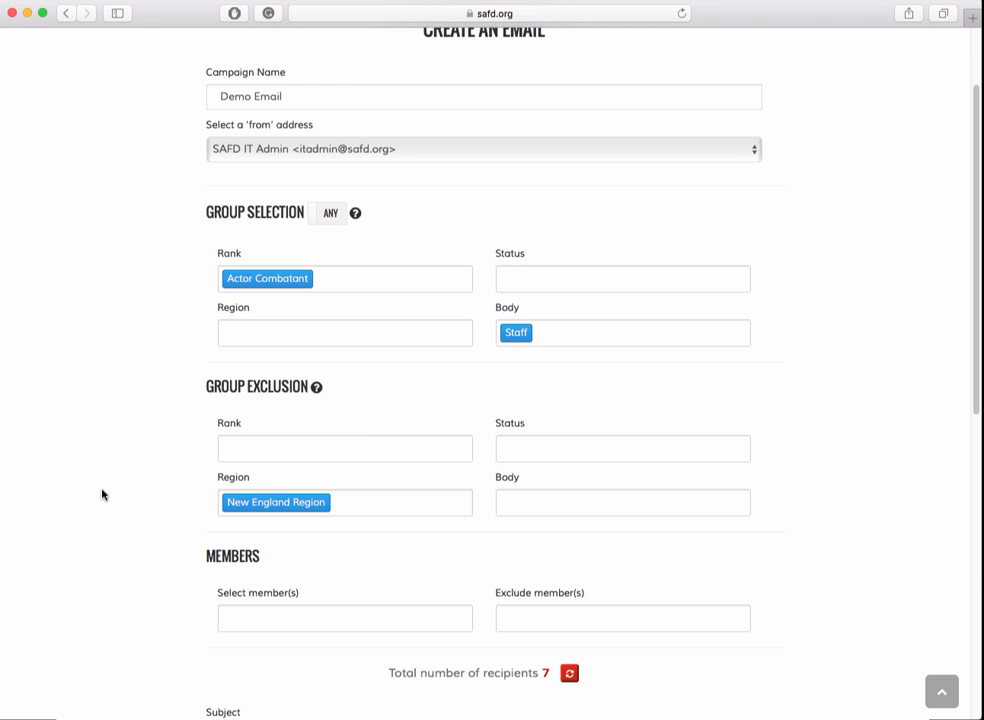
# Clear New England Region from the group exclusion, and Staff and Actor Combatant from the group selection.
pyautogui.press('BackSpace')
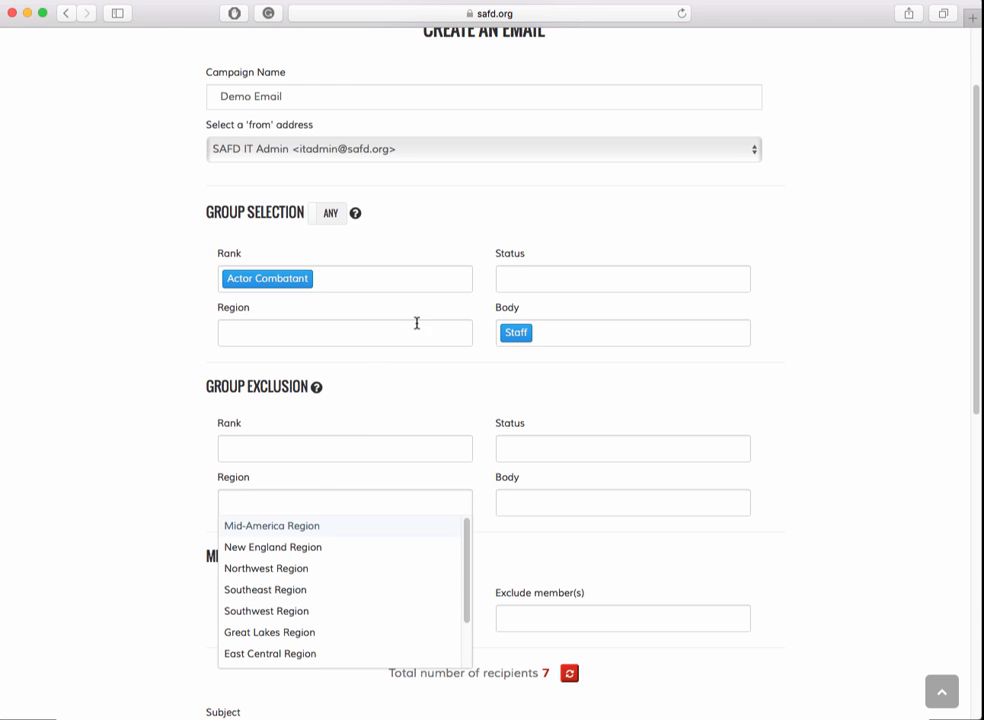
pyautogui.click(549, 334)
pyautogui.press('BackSpace')
pyautogui.click(397, 277)
pyautogui.press('BackSpace')
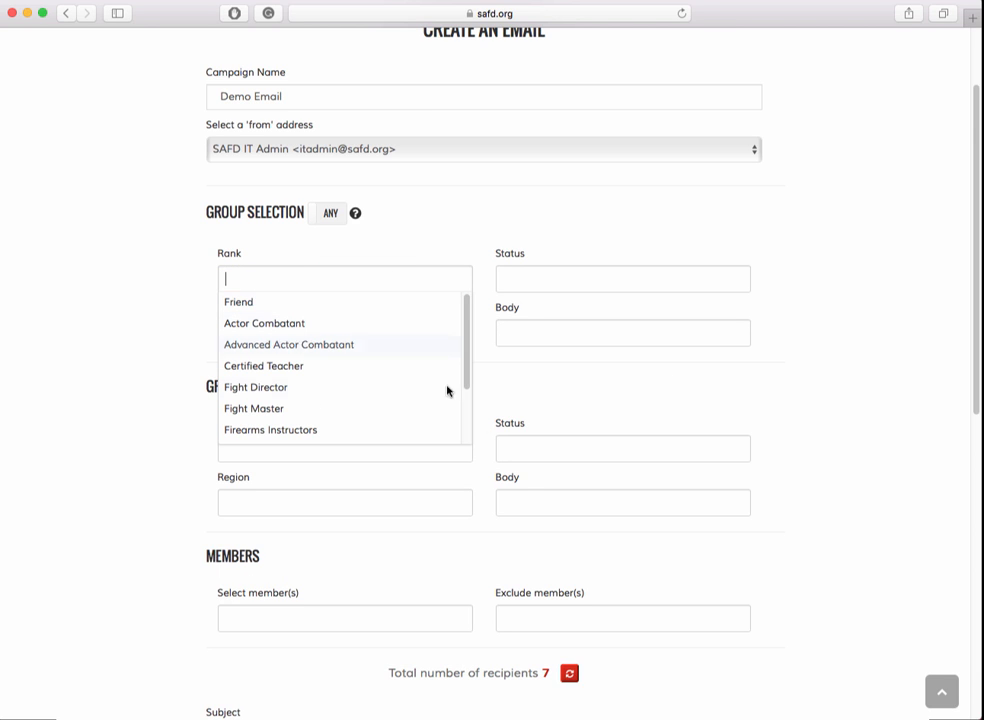
pyautogui.click(496, 408)
# Set the group selection's status to SAFD Member.
pyautogui.click(519, 278)
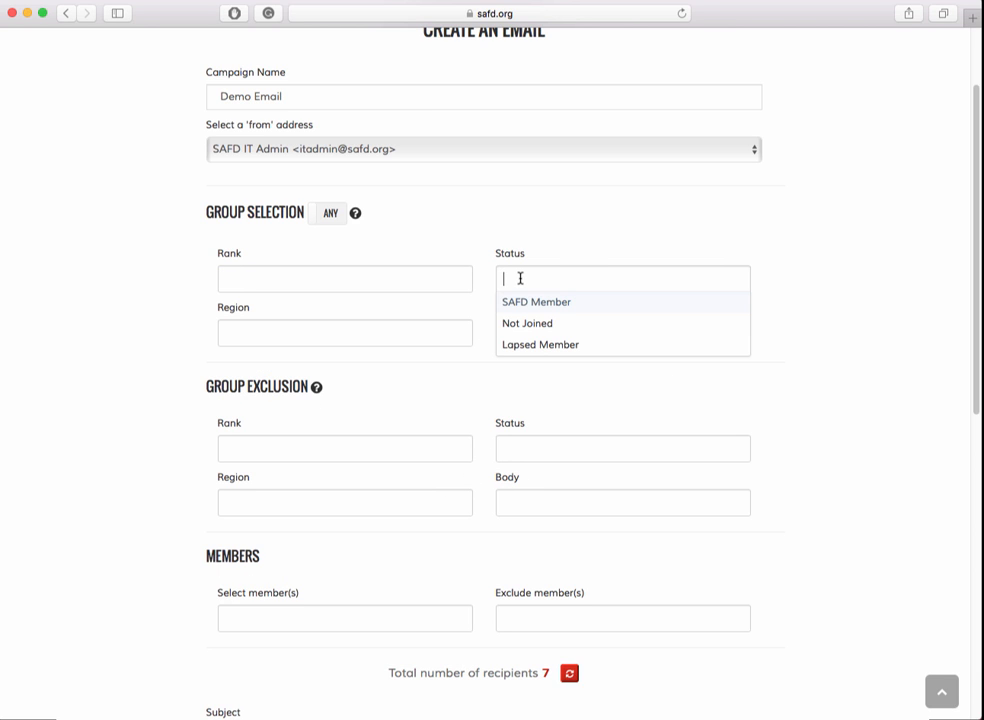
pyautogui.click(524, 302)
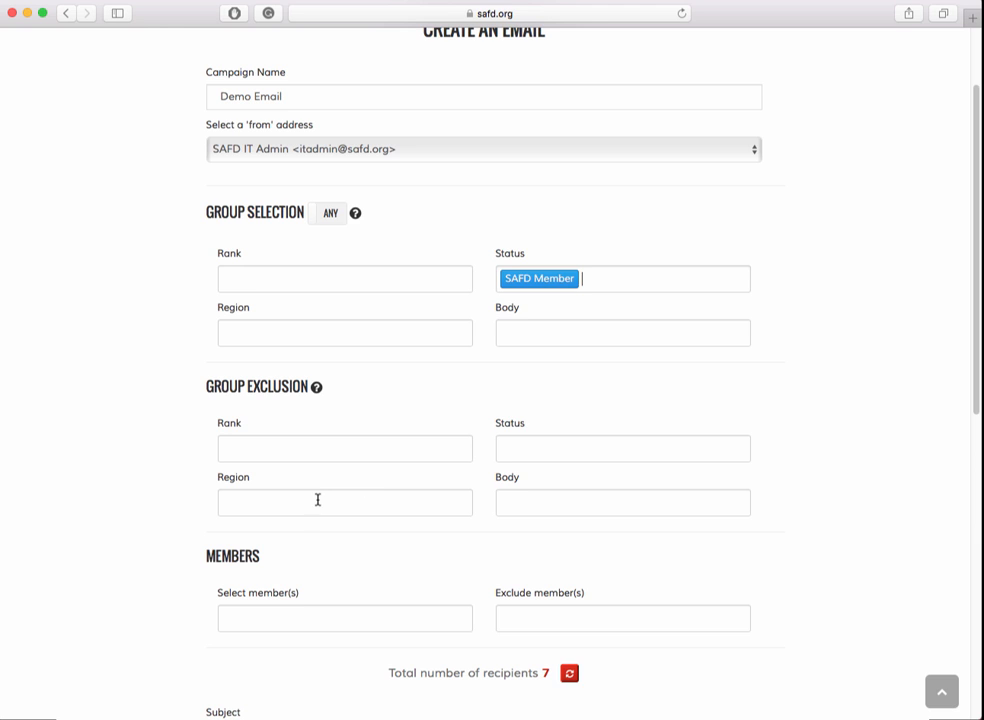
# Exclude the ranks Certified Teacher, Fight Director and Fight Master in the group exclusion, and refresh the total number of recipients.
pyautogui.click(303, 442)
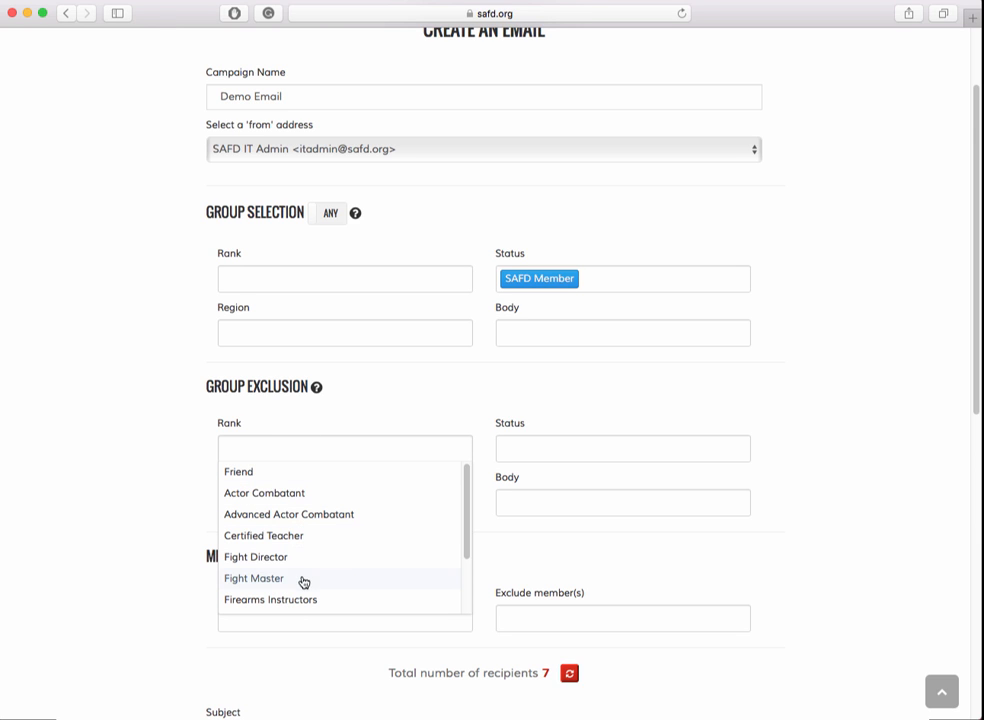
pyautogui.click(301, 538)
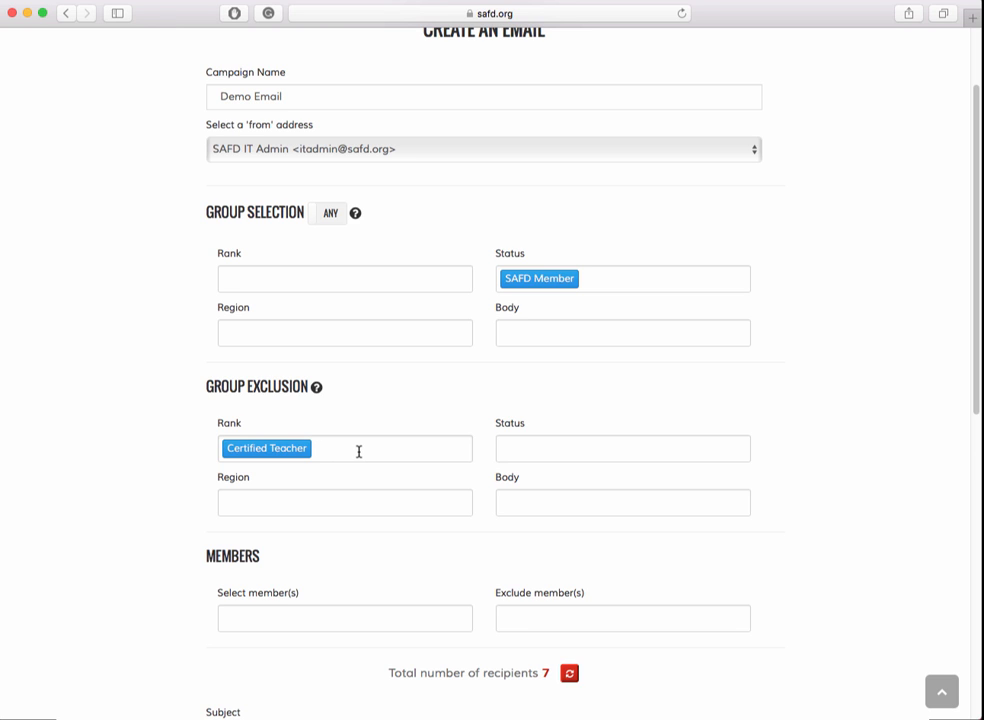
pyautogui.write('f')
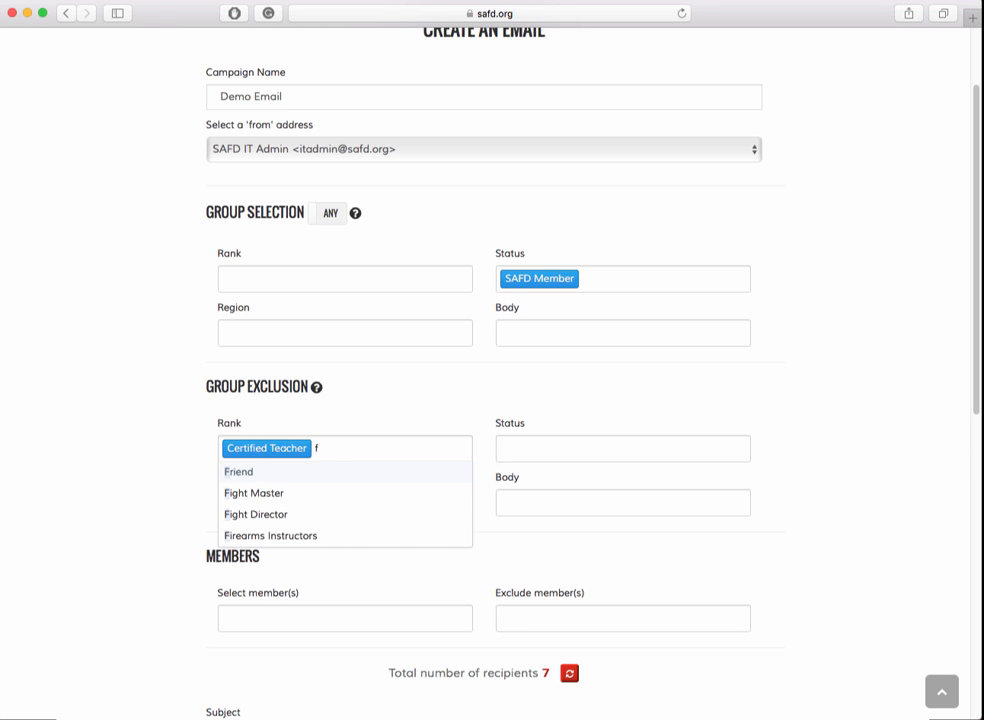
pyautogui.click(318, 514)
pyautogui.write('f')
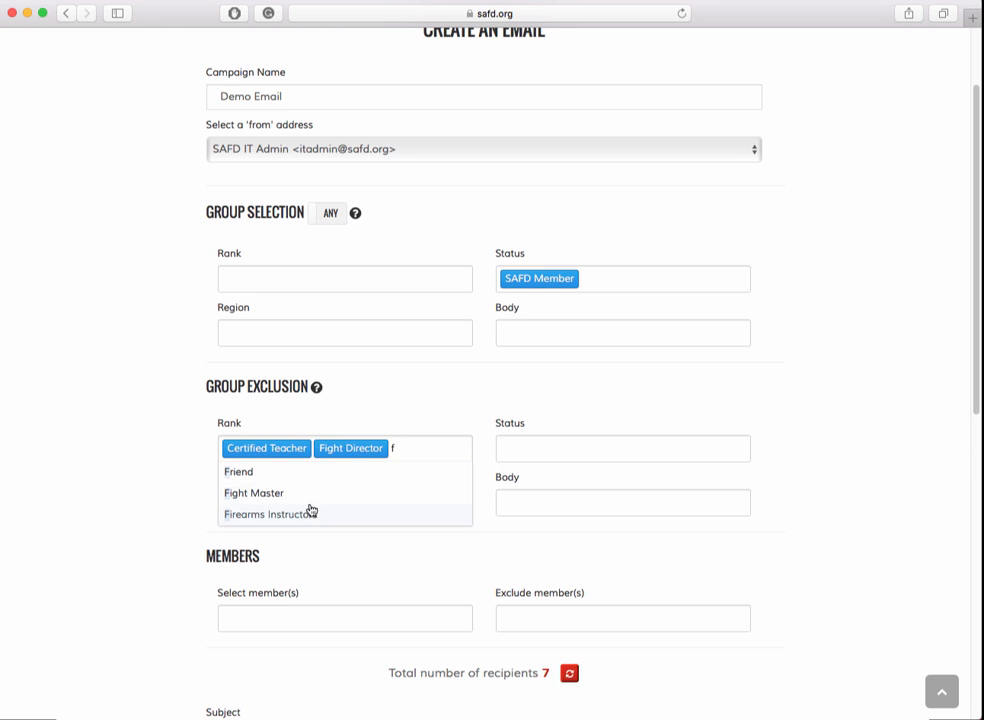
pyautogui.click(303, 492)
pyautogui.click(569, 673)
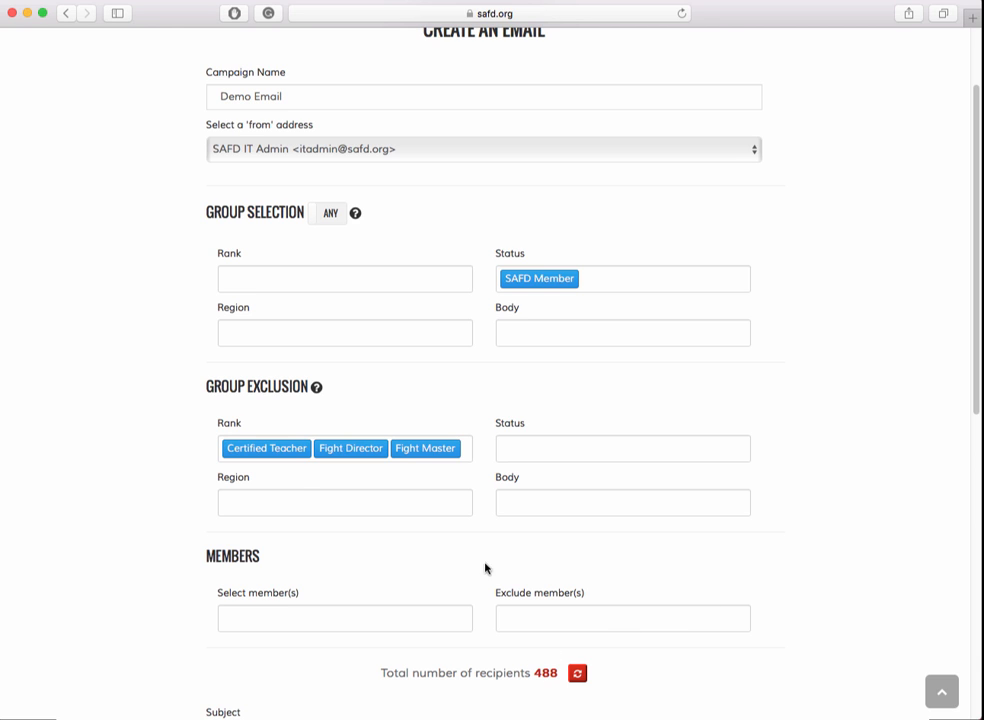
# Remove all three ranks from the group exclusion, leaving its Rank field empty.
pyautogui.click(468, 448)
pyautogui.press('BackSpace')
pyautogui.press('BackSpace')
pyautogui.press('BackSpace')
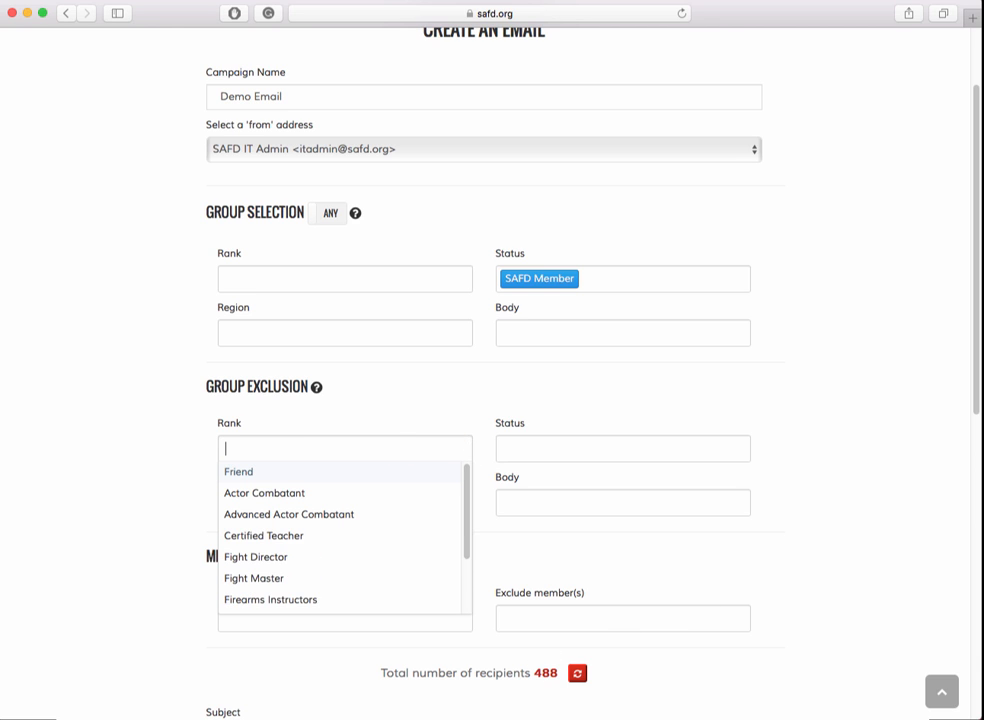
pyautogui.click(448, 407)
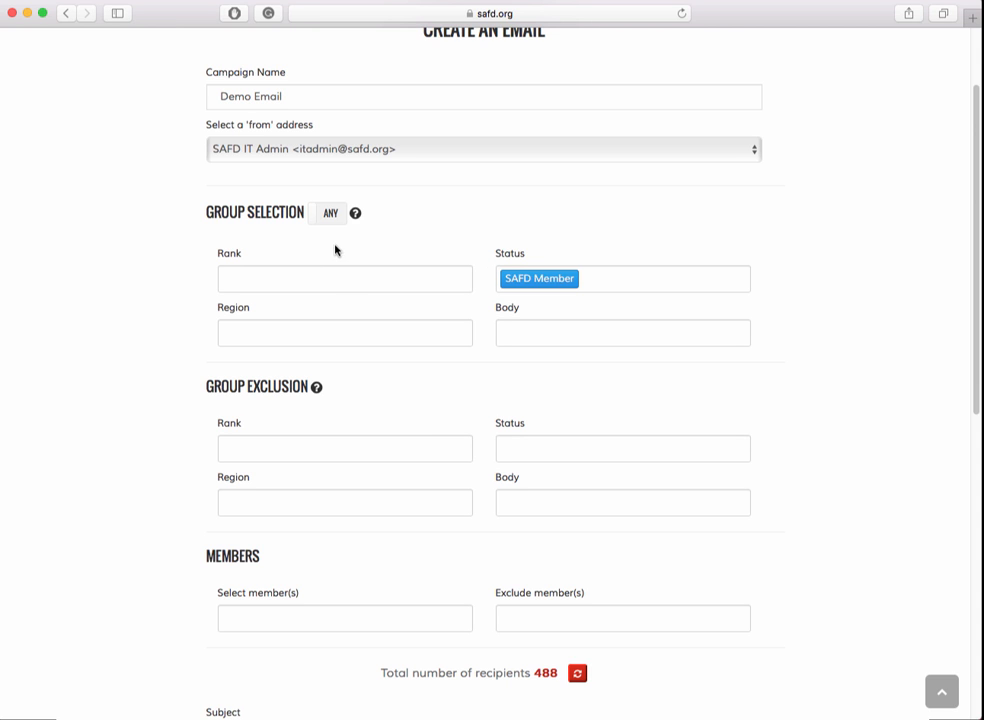
# Remove SAFD Member from the group selection's status, leaving the Status field empty.
pyautogui.scroll(2, 243, 280)
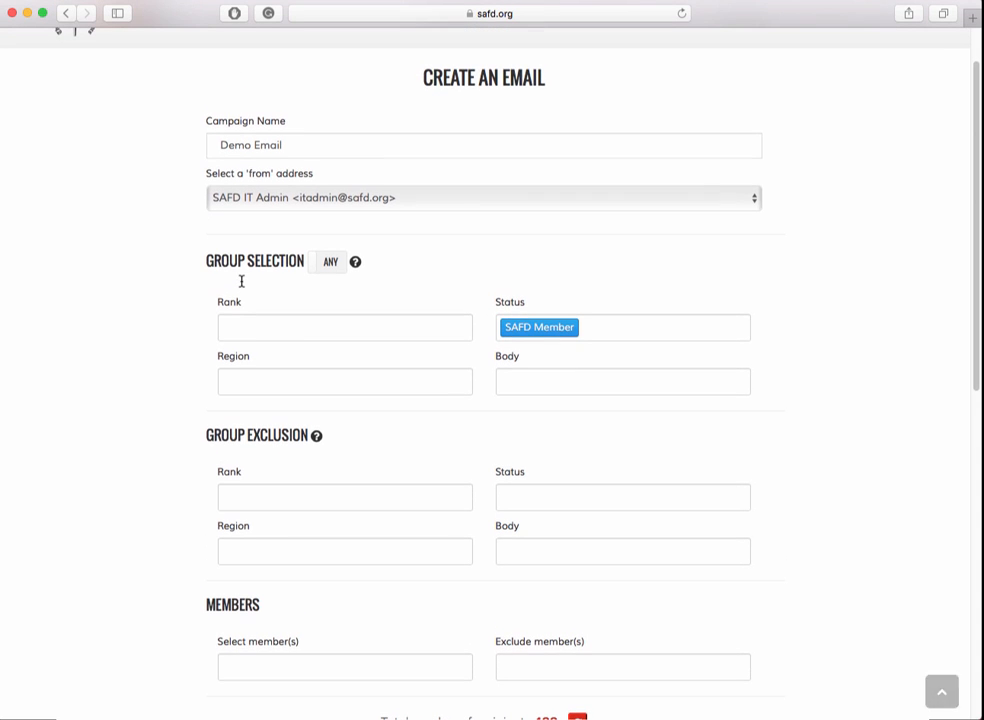
pyautogui.click(611, 327)
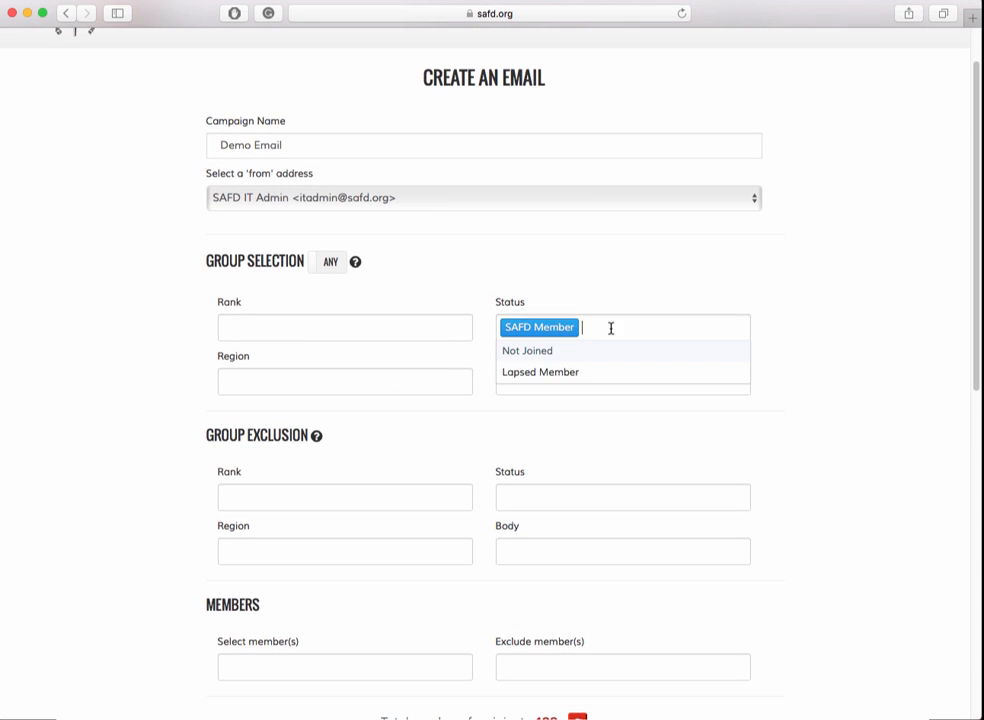
pyautogui.press('BackSpace')
pyautogui.click(580, 281)
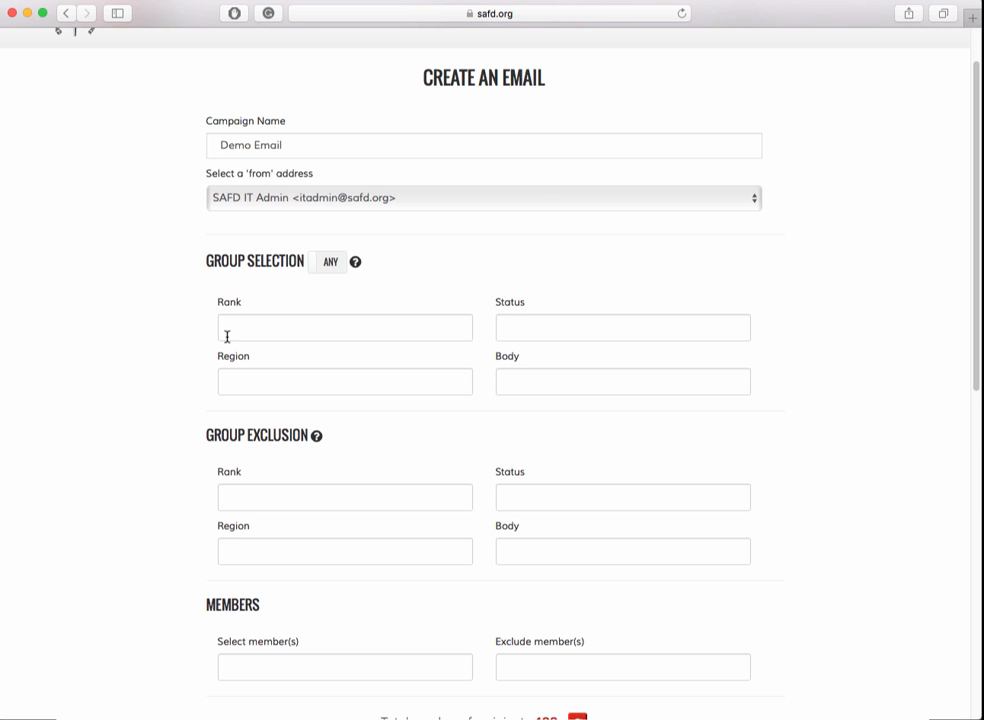
# Enter "Demo Email" as the subject of the email.
pyautogui.scroll(-4, 228, 336)
pyautogui.scroll(1, 228, 336)
pyautogui.scroll(-5, 228, 338)
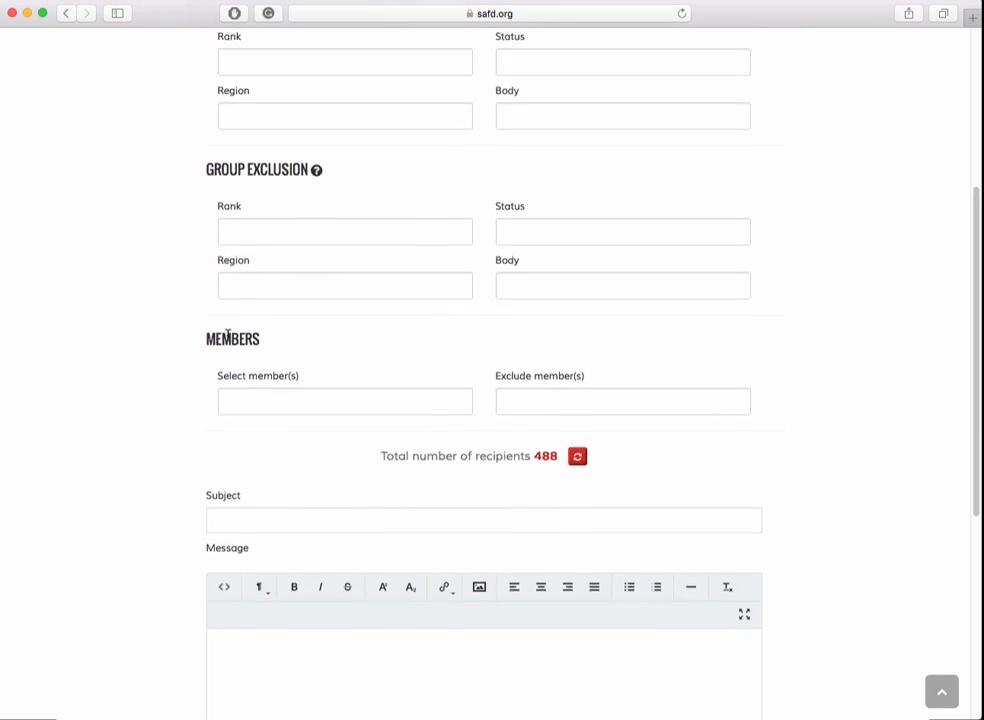
pyautogui.scroll(-4, 228, 338)
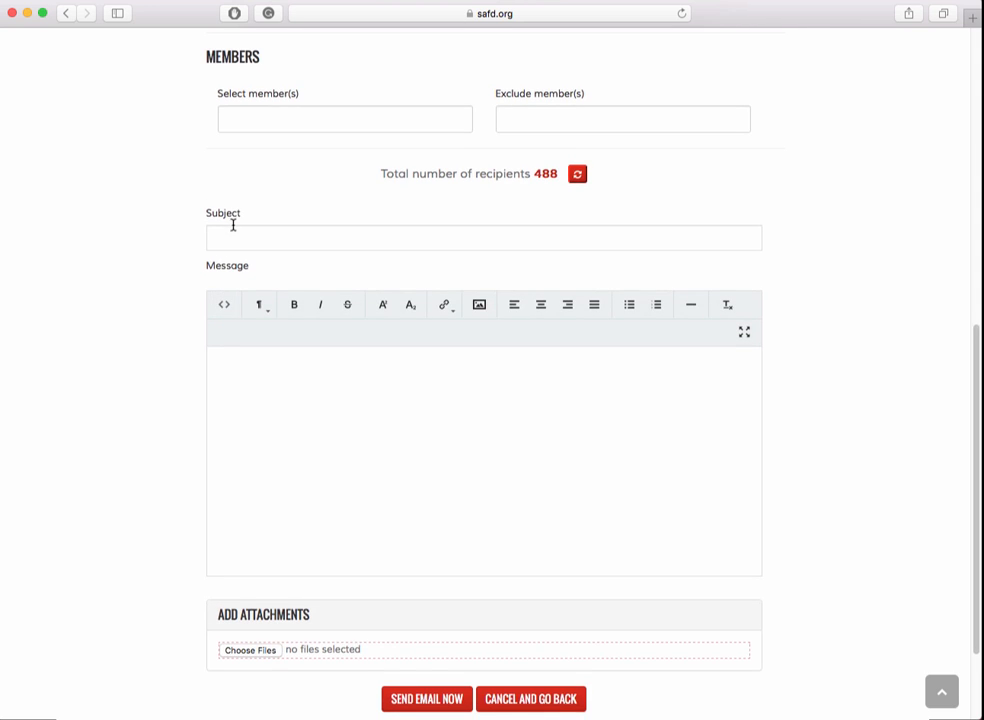
pyautogui.scroll(-1, 238, 236)
pyautogui.click(227, 185)
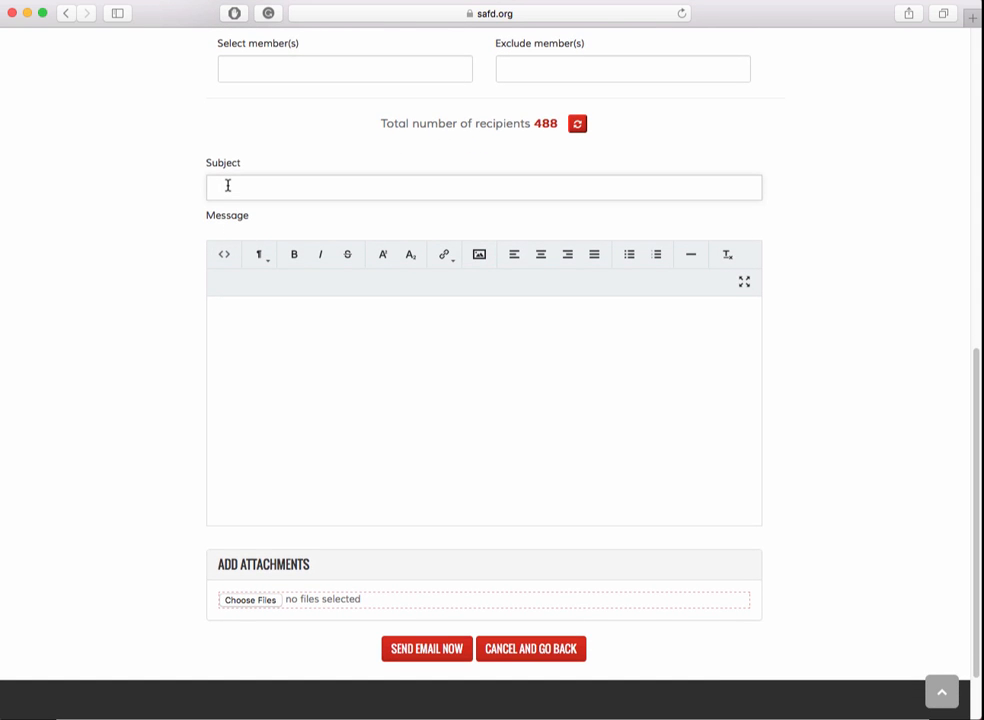
pyautogui.scroll(13, 228, 187)
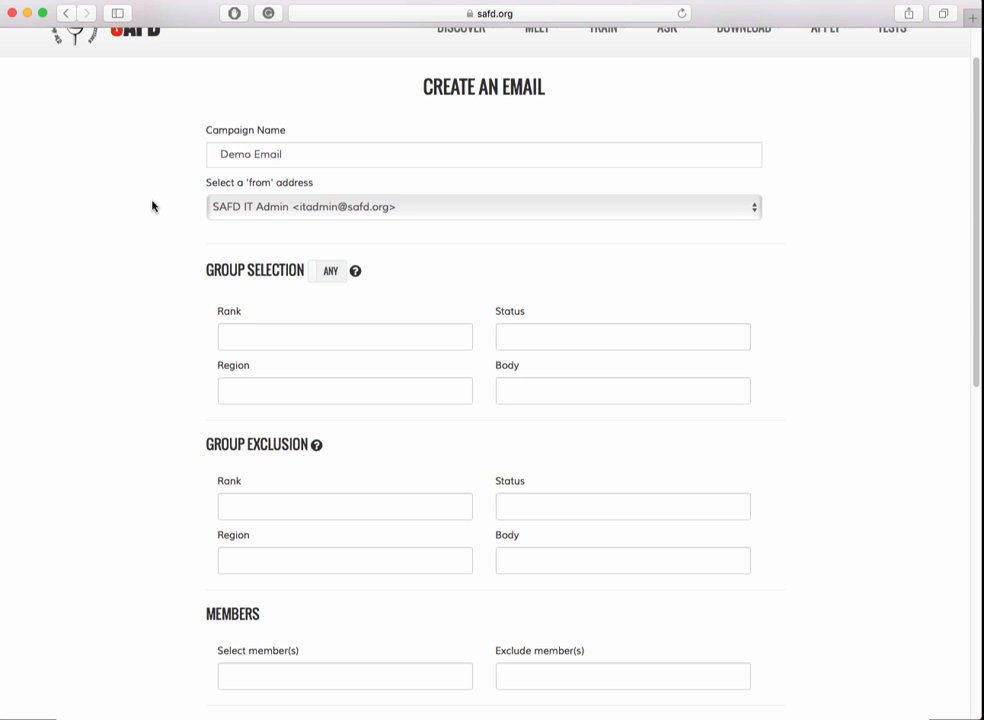
pyautogui.scroll(-7, 154, 206)
pyautogui.click(277, 457)
pyautogui.scroll(-6, 190, 448)
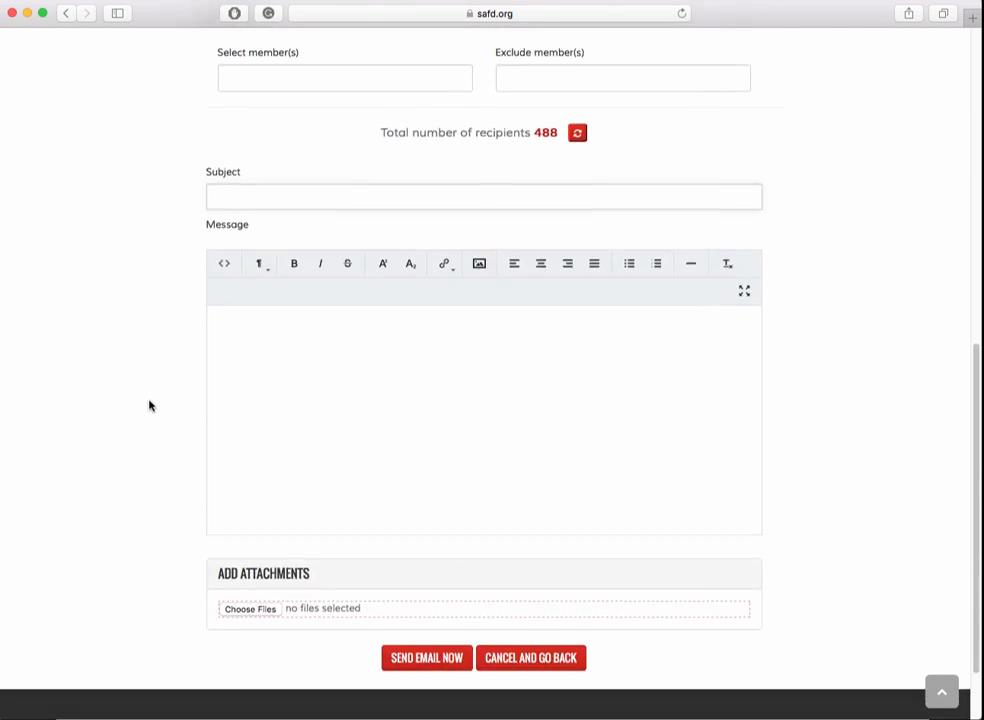
pyautogui.write('Demo Email')
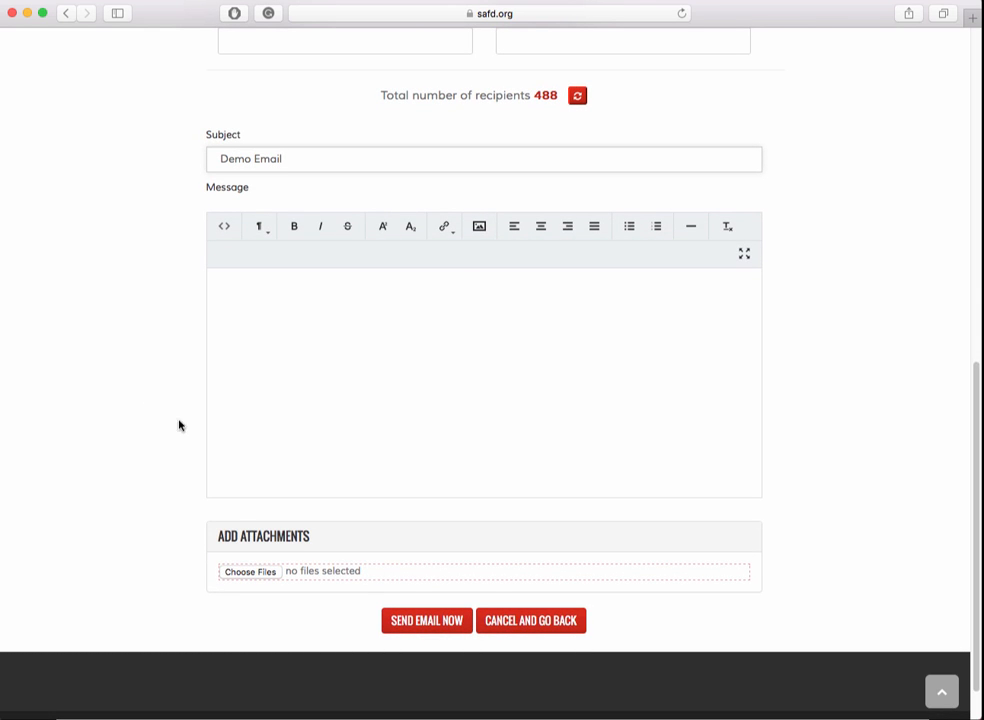
# Write "Hello Word!" as the message body, trying the full-screen editor and returning to the normal form view.
pyautogui.click(305, 360)
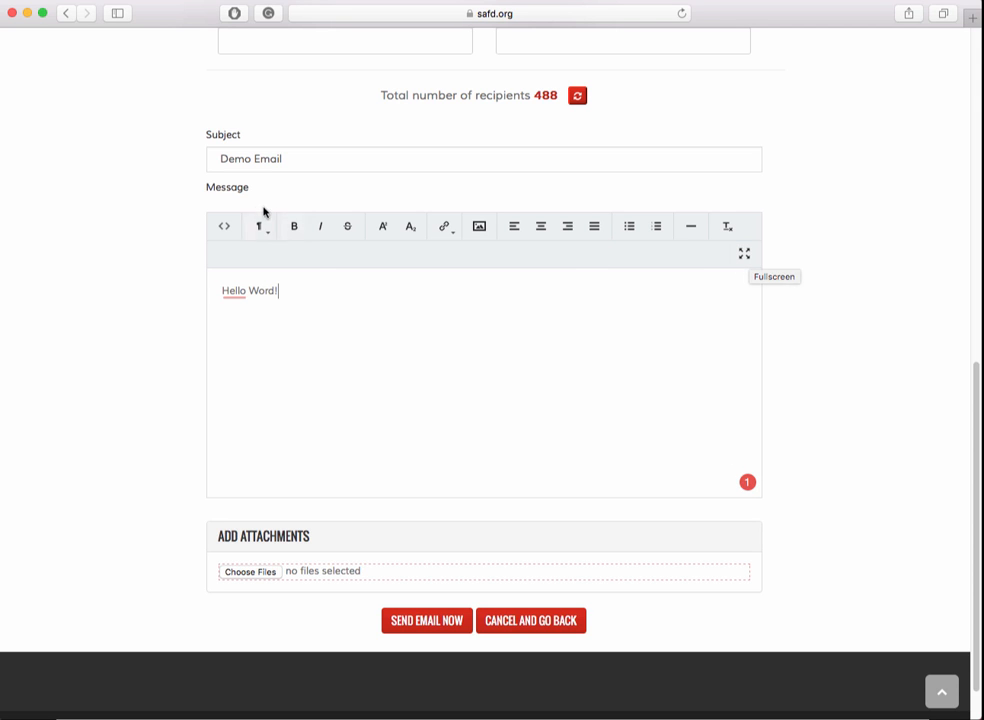
pyautogui.click(744, 254)
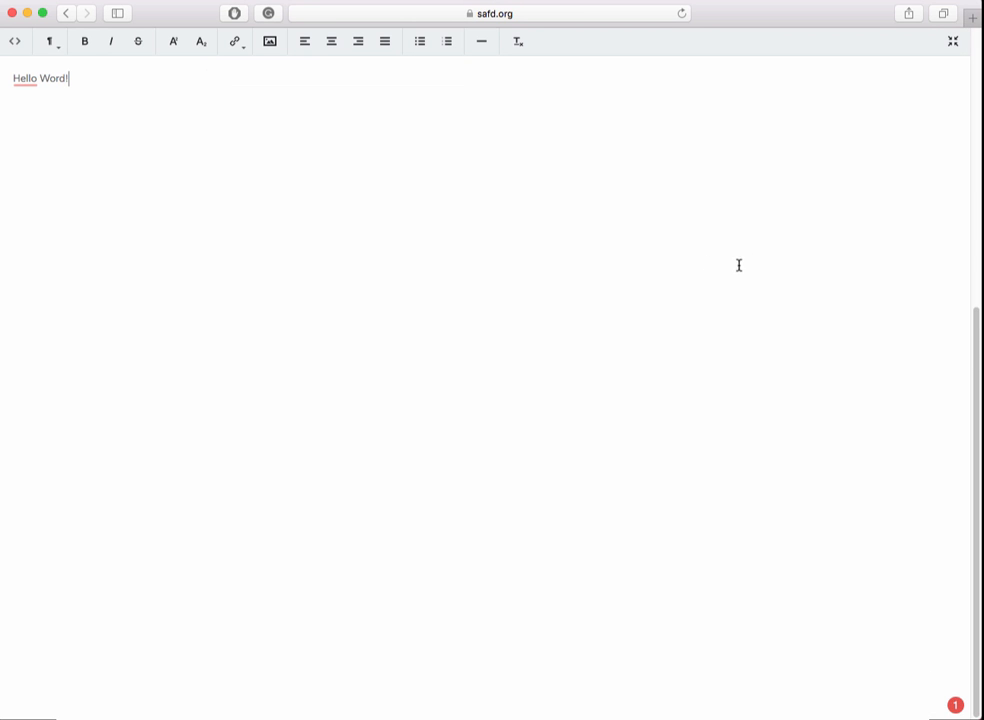
pyautogui.press('Return')
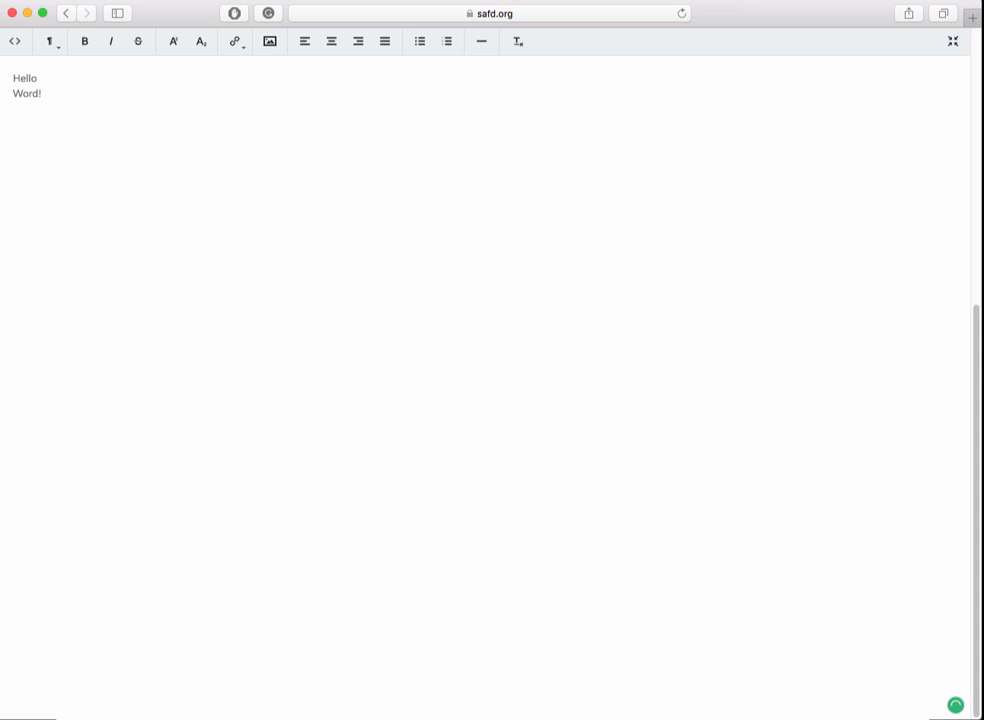
pyautogui.press('Up')
pyautogui.press('BackSpace')
pyautogui.click(955, 43)
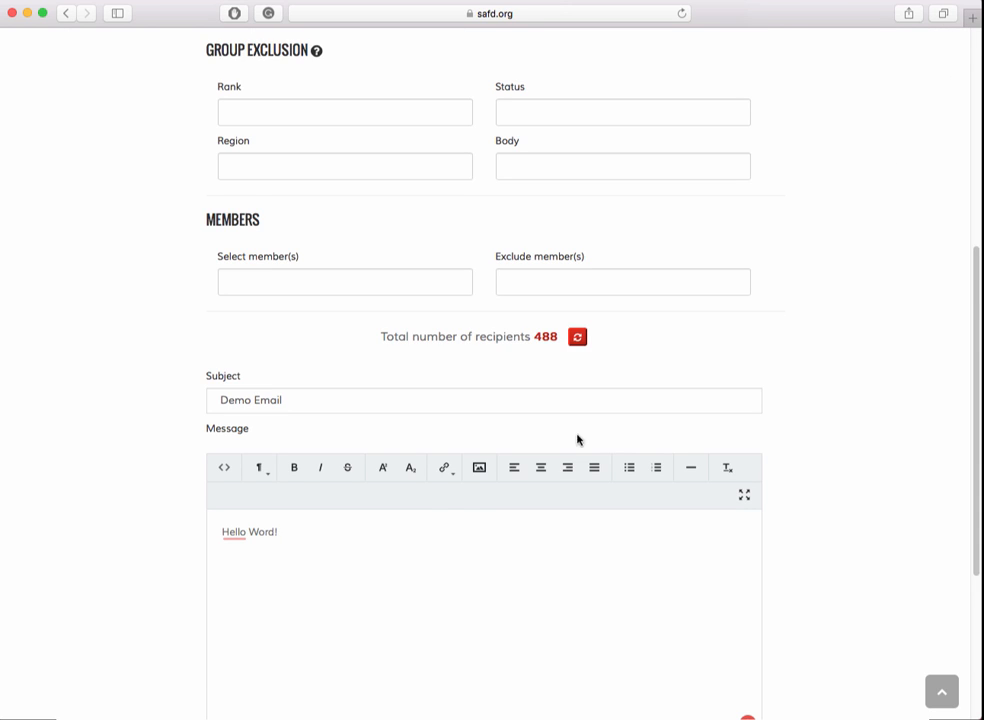
pyautogui.scroll(-3, 436, 495)
pyautogui.click(443, 496)
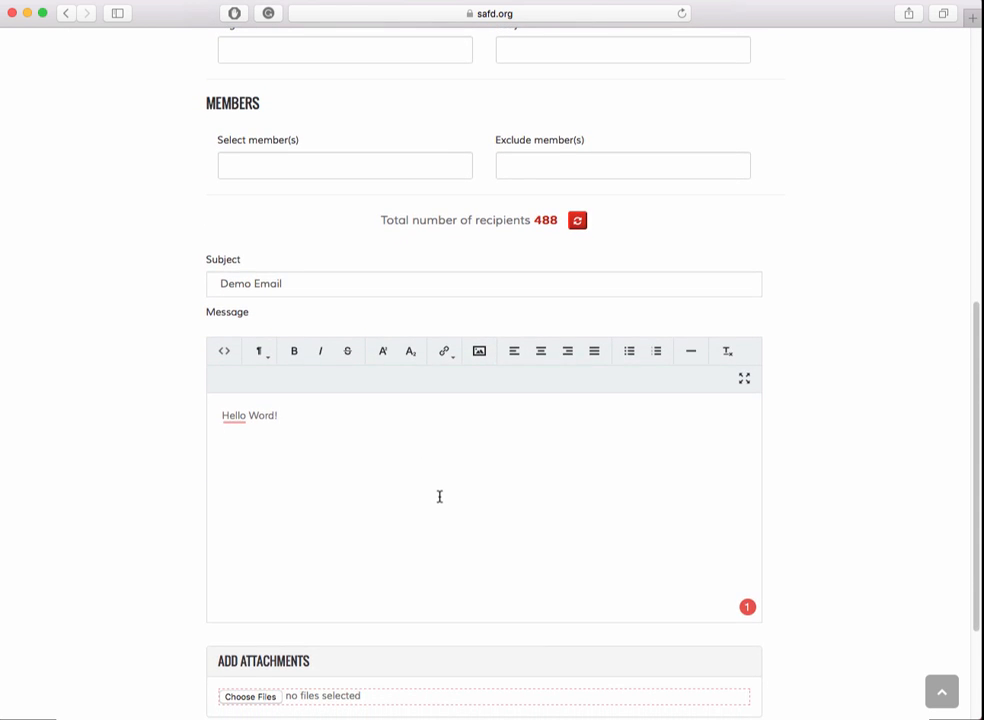
pyautogui.scroll(-3, 439, 496)
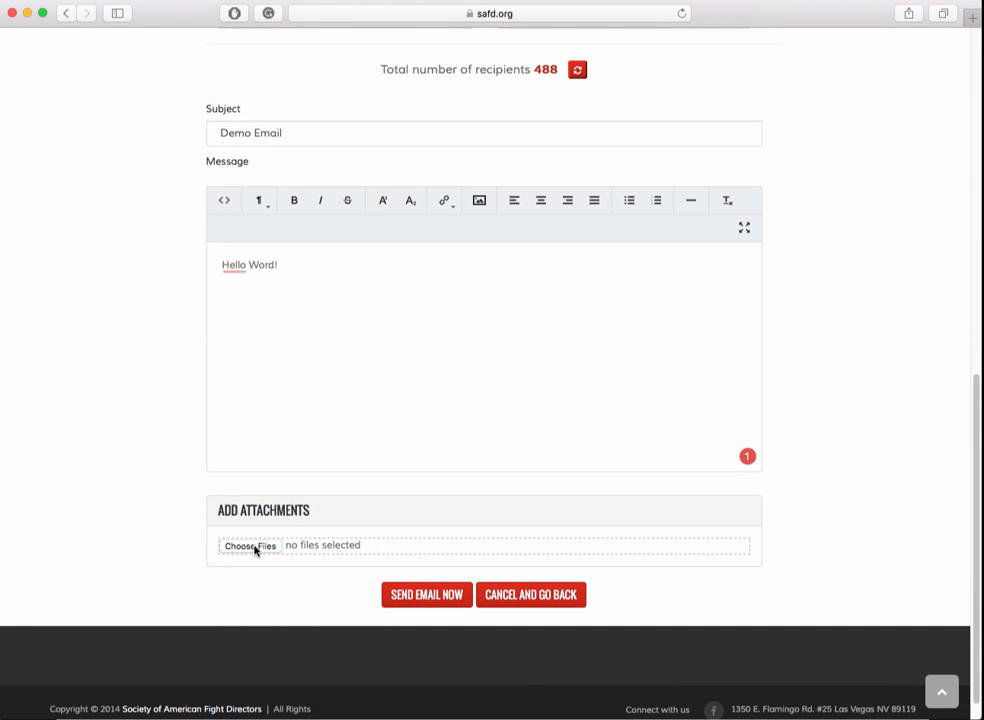
pyautogui.click(250, 546)
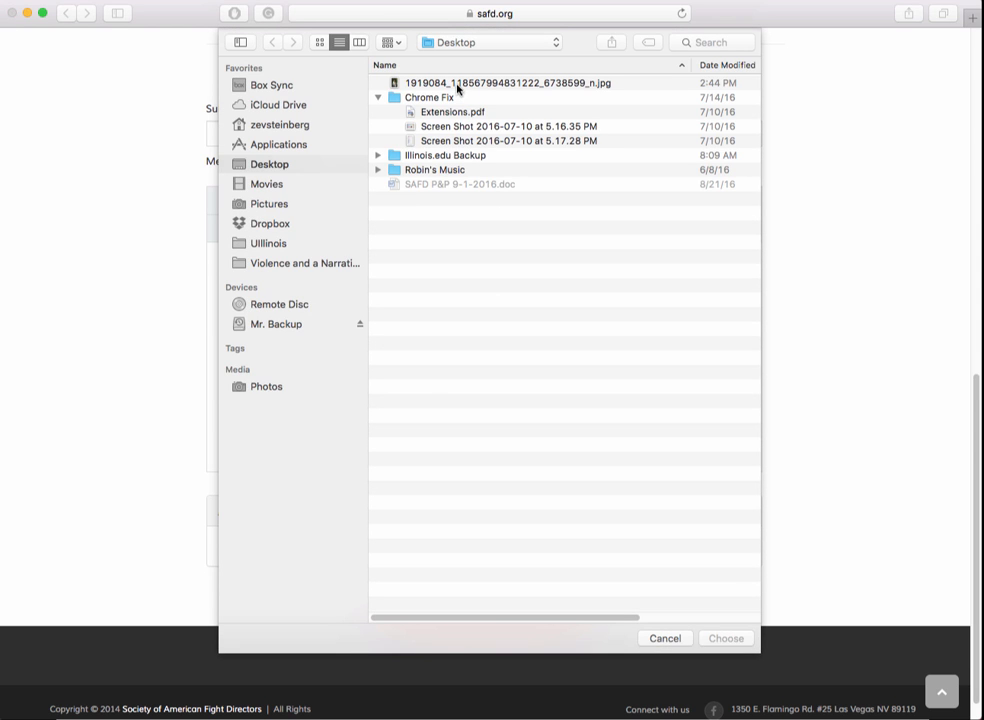
pyautogui.click(455, 83)
pyautogui.press('space')
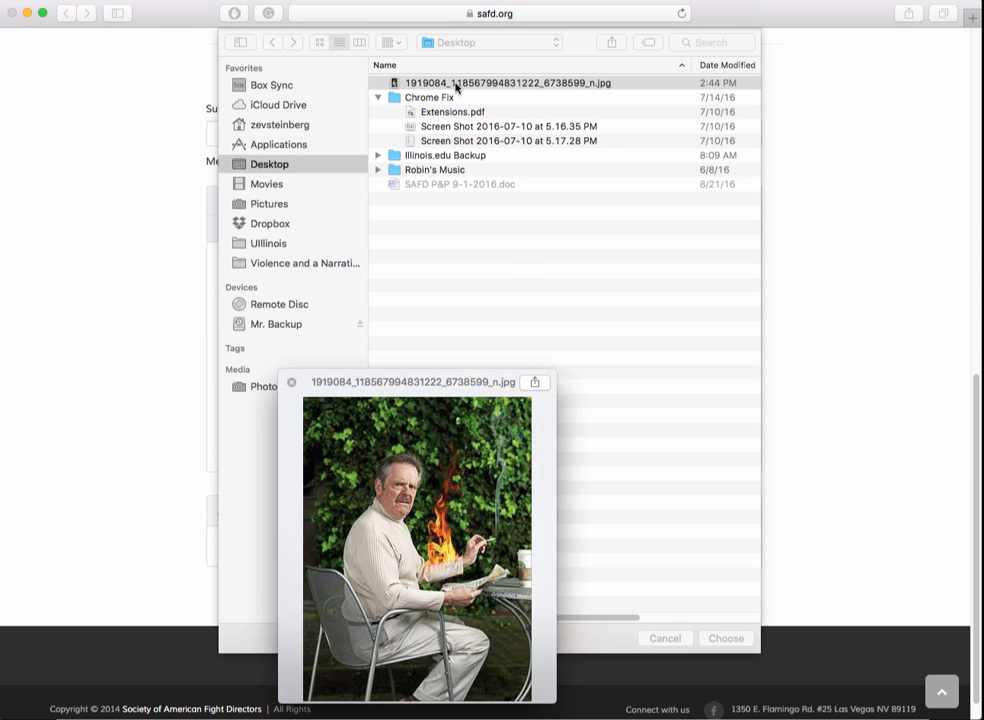
pyautogui.press('space')
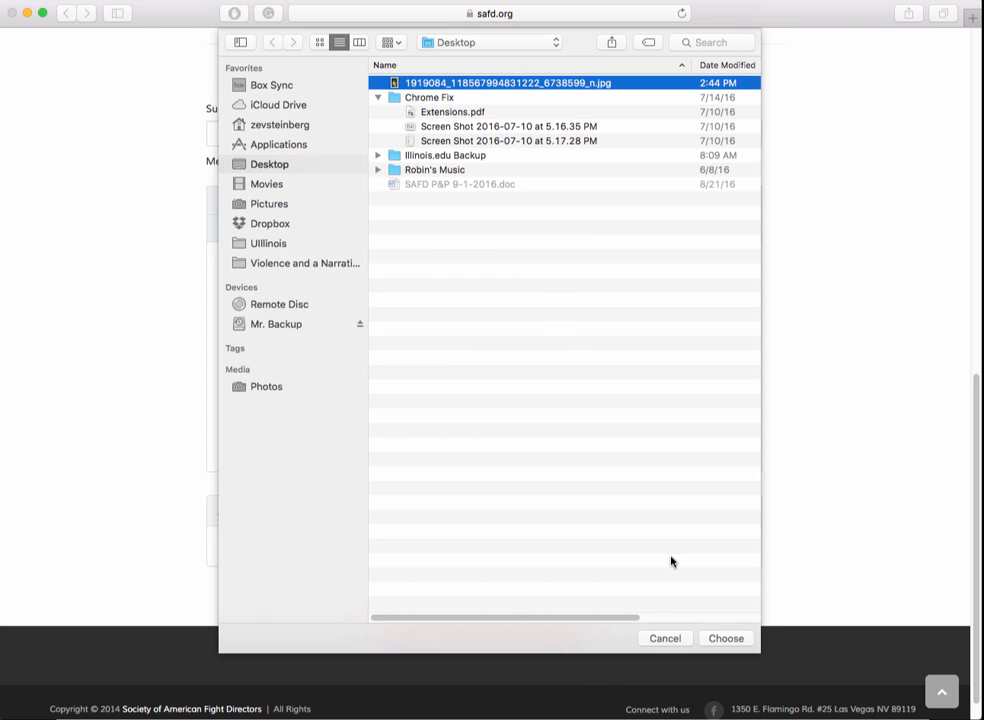
pyautogui.click(727, 638)
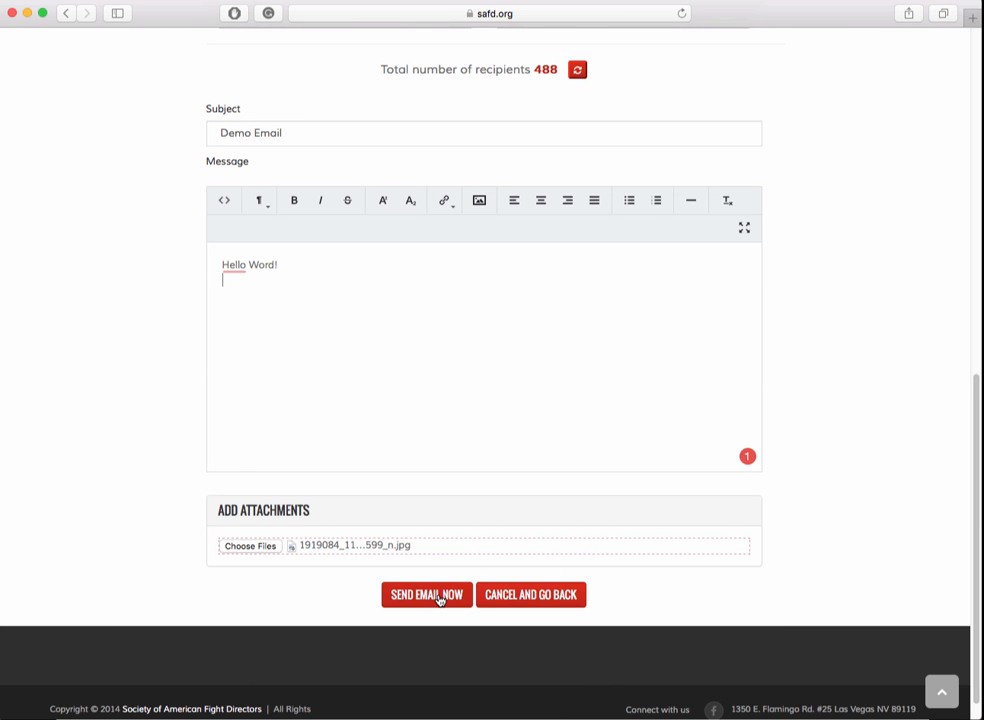
# Add IT Admin as a selected member and refresh the total number of recipients.
pyautogui.scroll(2, 444, 602)
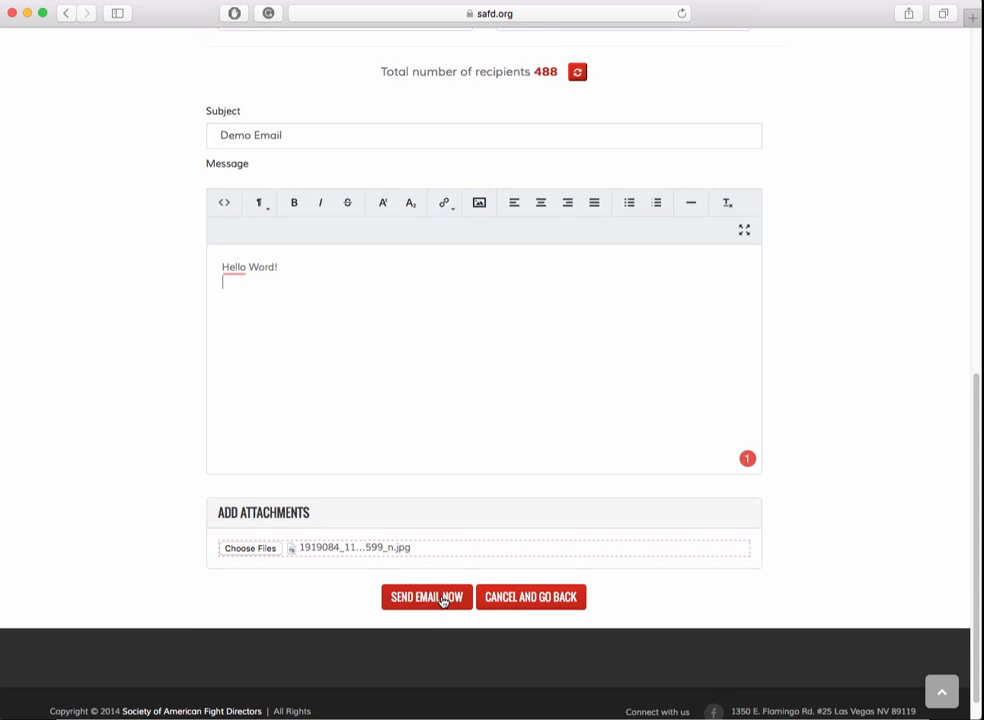
pyautogui.scroll(5, 444, 602)
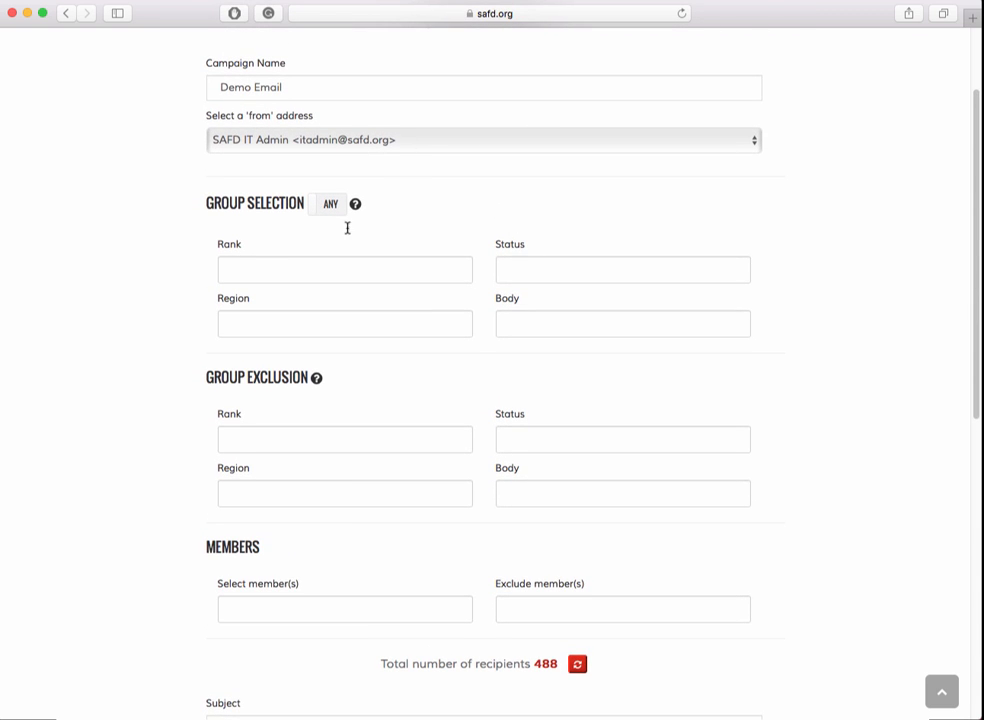
pyautogui.scroll(-1, 350, 620)
pyautogui.click(342, 572)
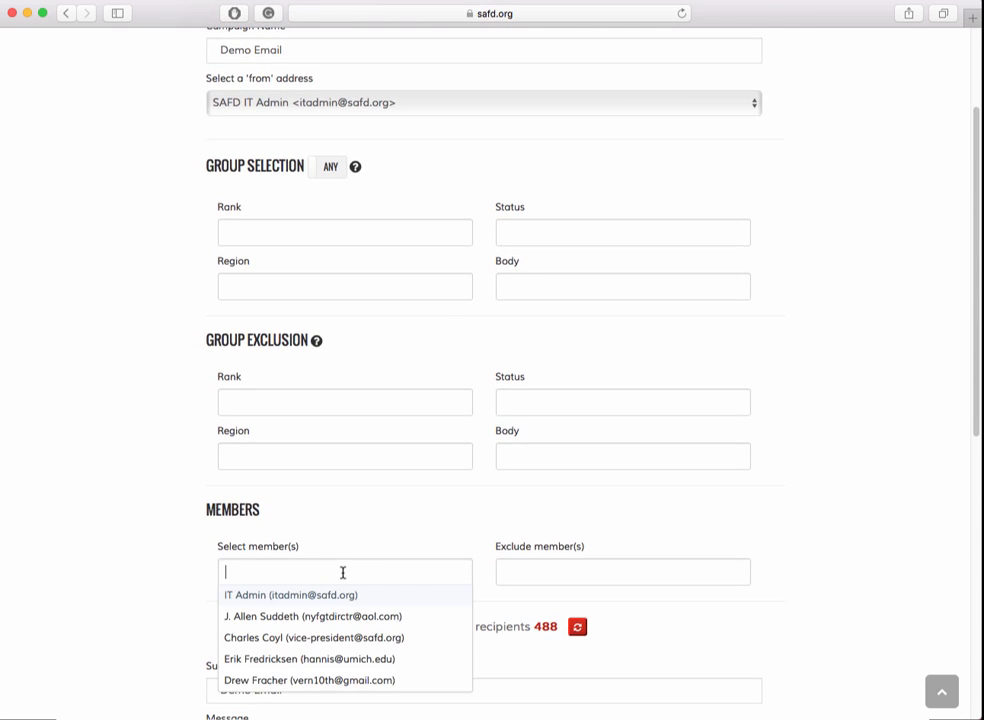
pyautogui.click(346, 598)
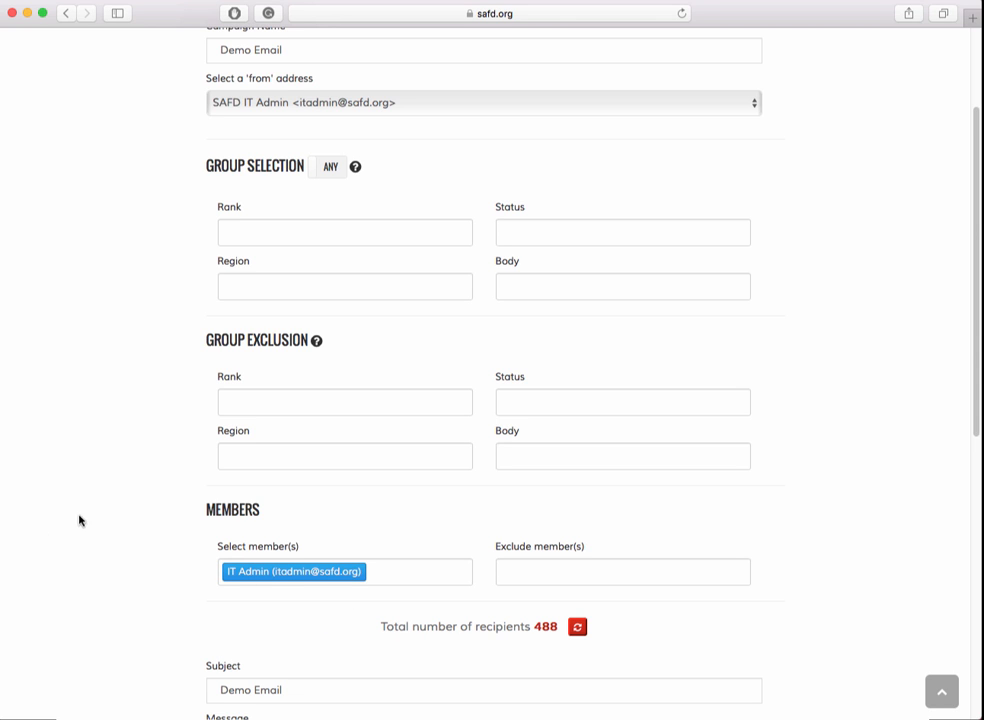
pyautogui.click(579, 628)
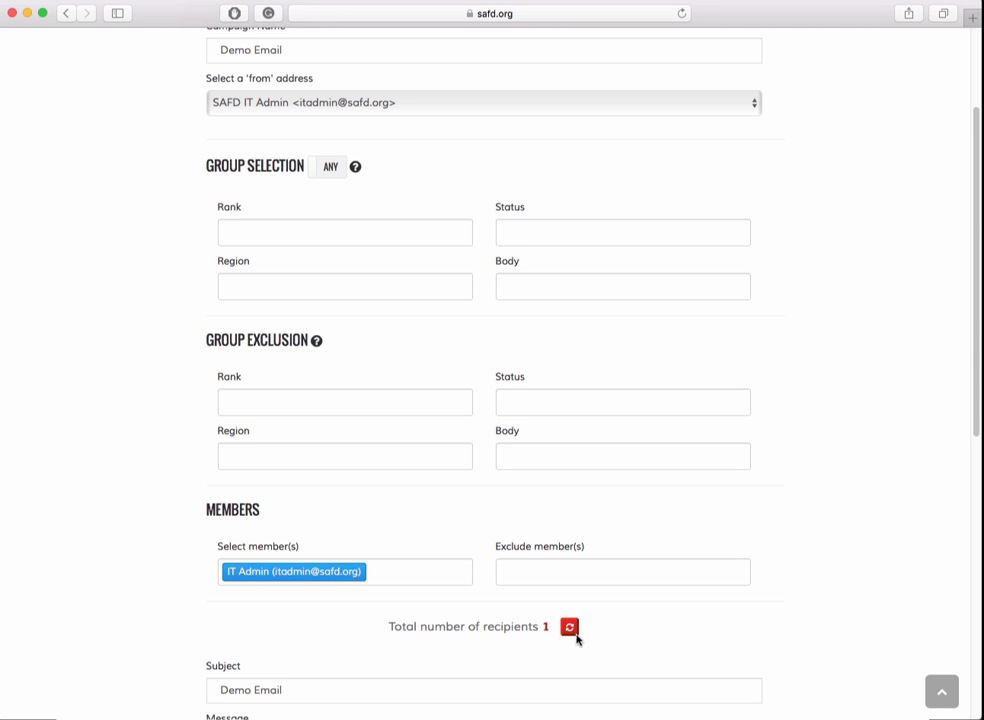
# Send the finished Demo Email campaign immediately.
pyautogui.scroll(-1, 547, 625)
pyautogui.scroll(-10, 473, 606)
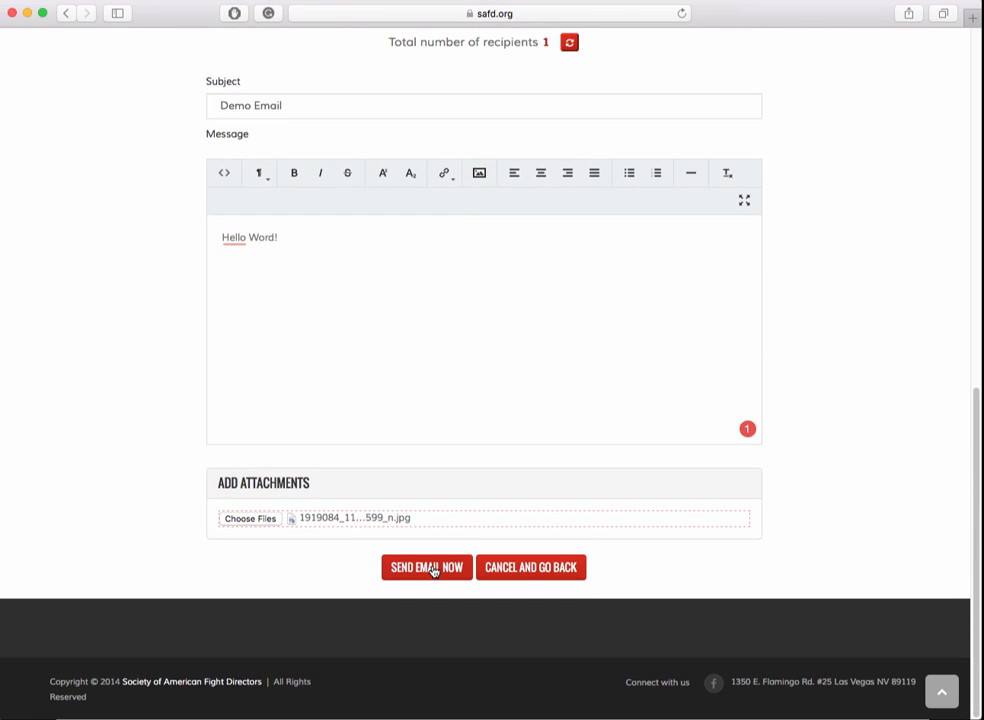
pyautogui.click(433, 568)
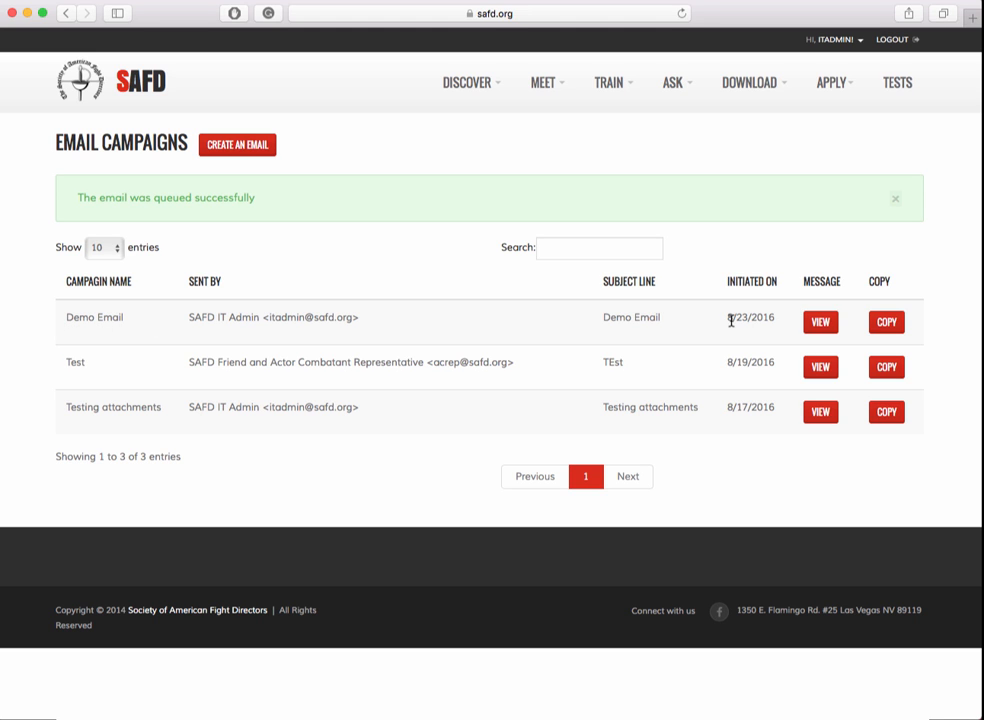
# Review the sent Demo Email's message and full details, and return to the campaign list with its notification dismissed.
pyautogui.click(820, 322)
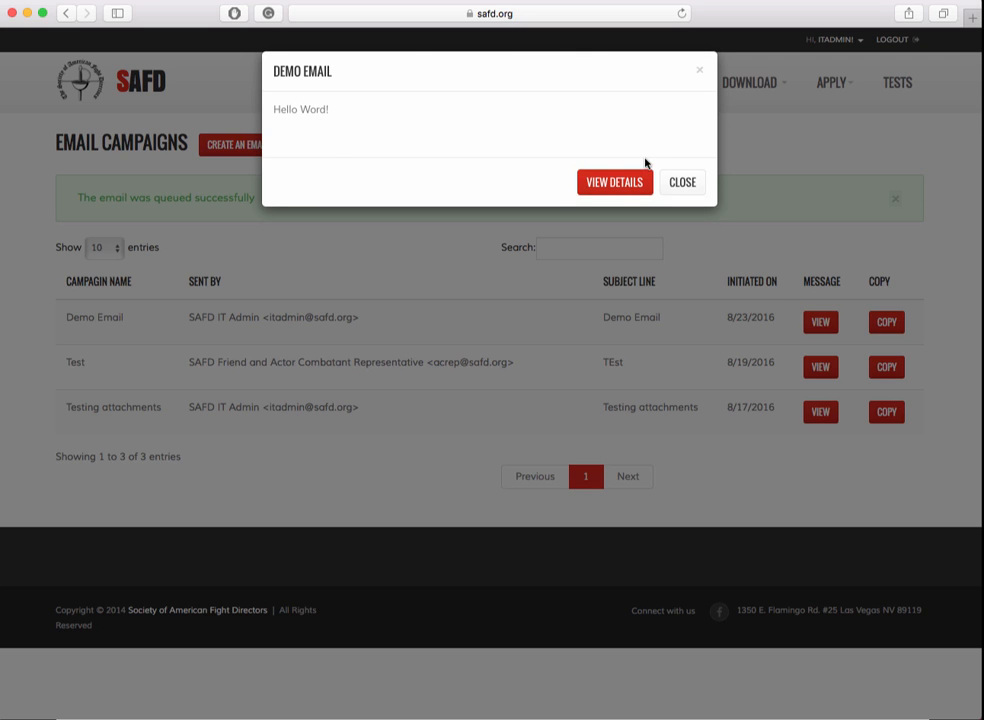
pyautogui.click(612, 183)
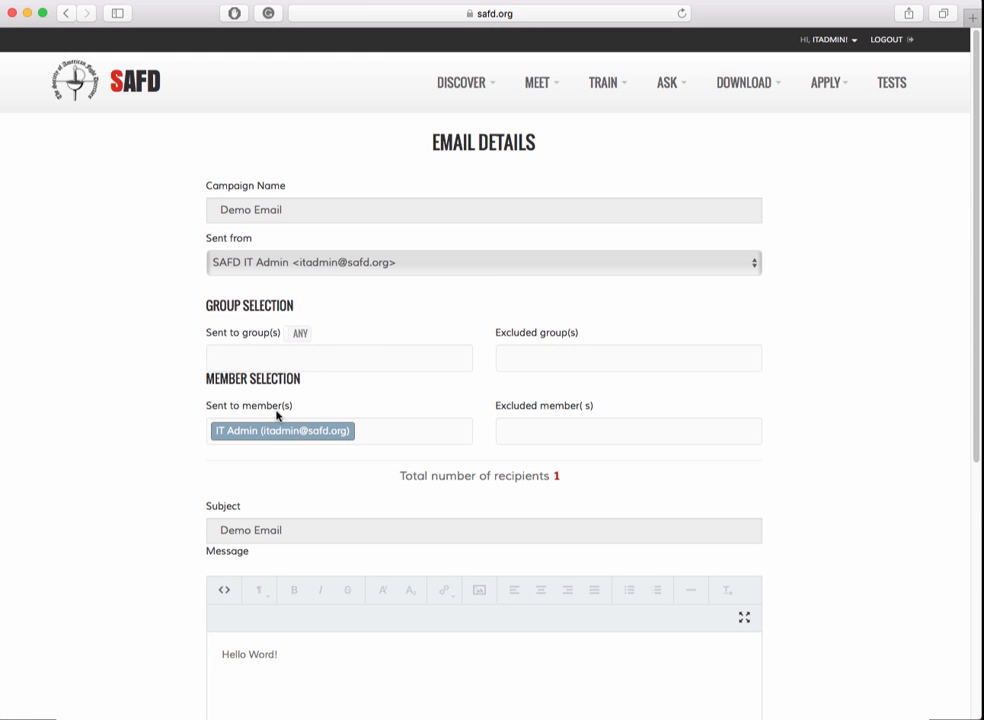
pyautogui.scroll(-5, 312, 312)
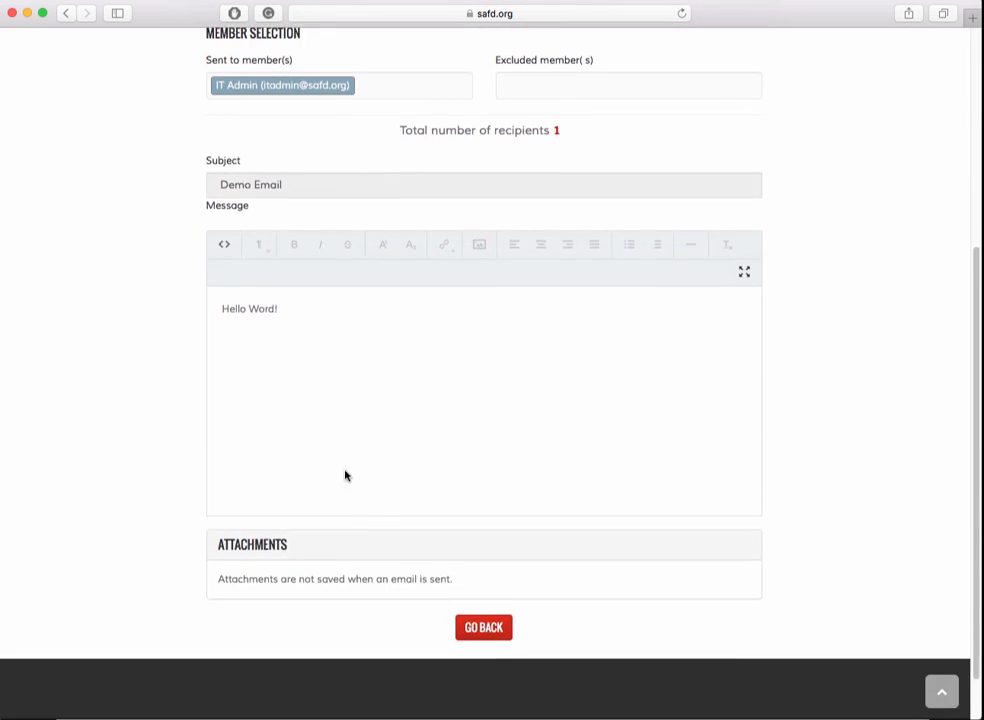
pyautogui.scroll(5, 395, 327)
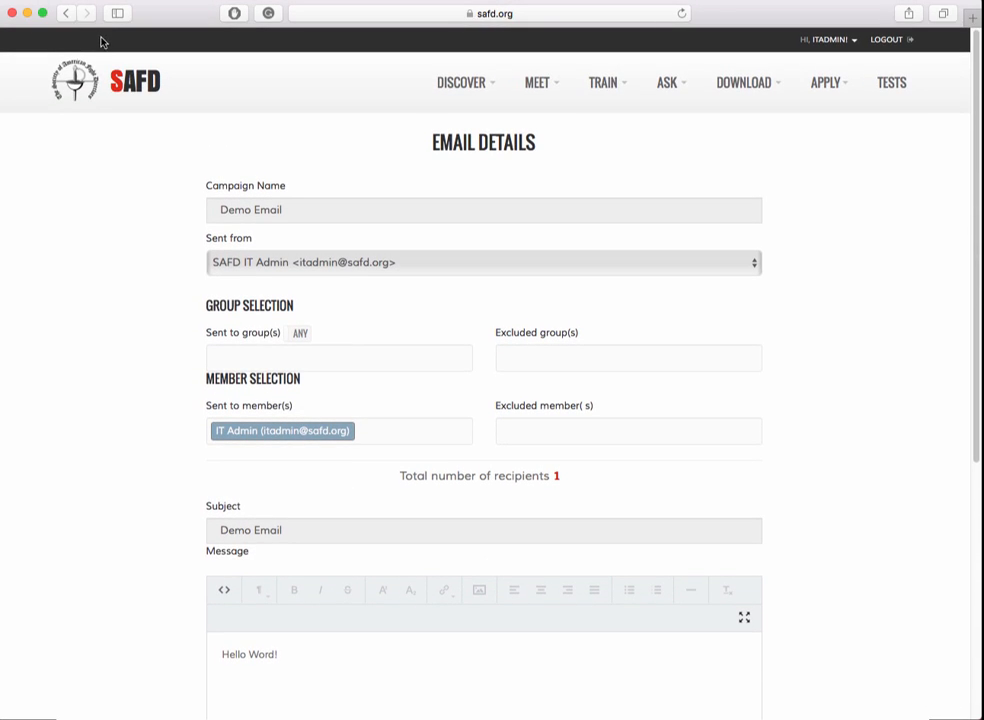
pyautogui.click(65, 13)
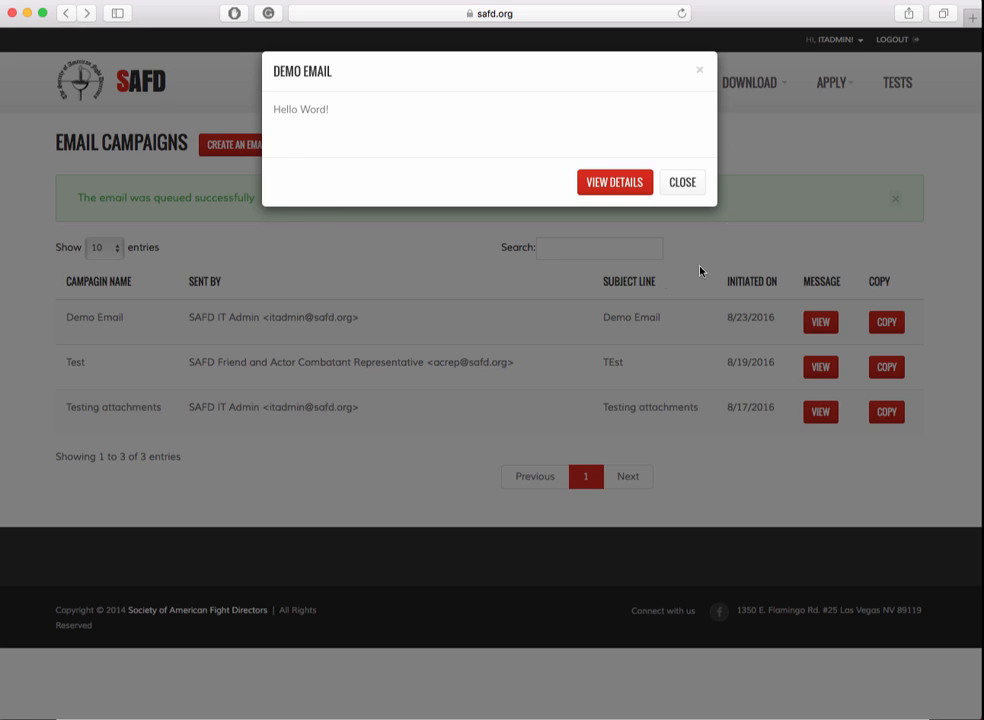
pyautogui.click(688, 183)
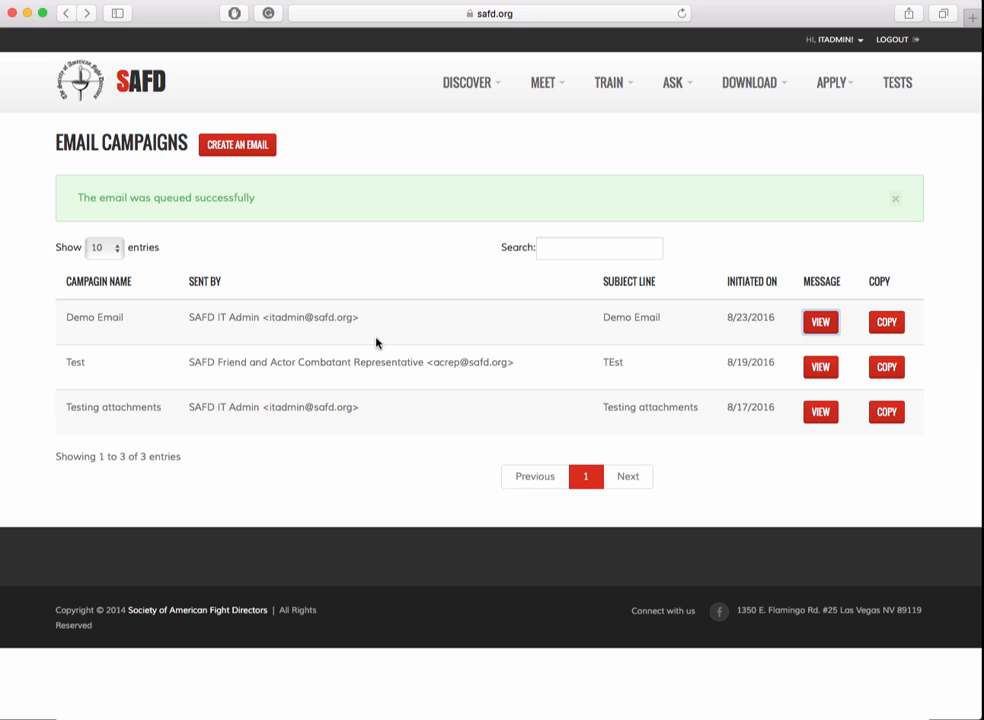
pyautogui.click(896, 200)
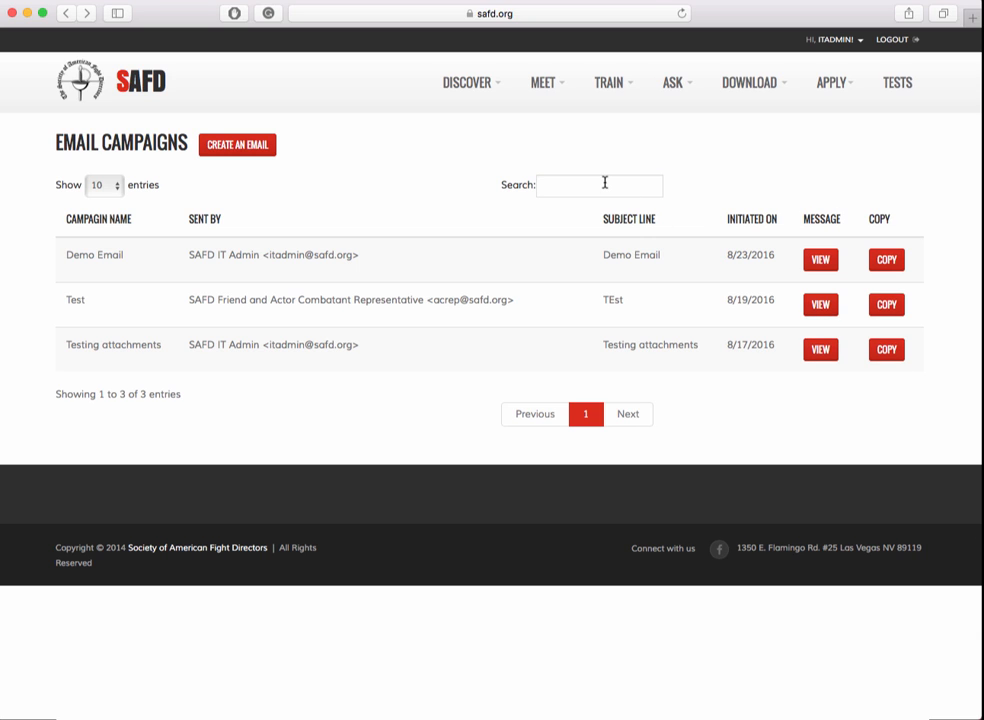